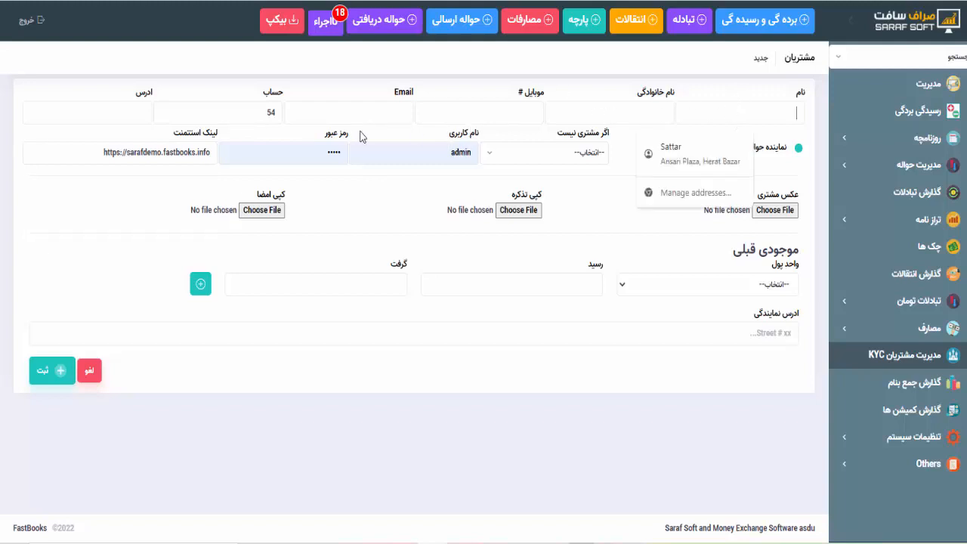
- Try to clear the prefilled username and password fields in the new customer form and dismiss the password manager notice
{"action": "left_click", "coordinate": [683, 115]}
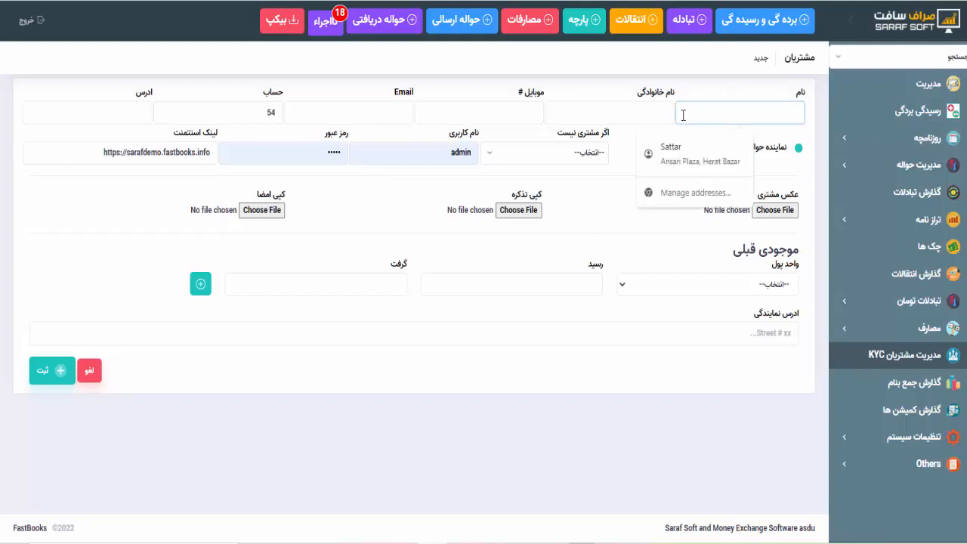
{"action": "left_click", "coordinate": [567, 198]}
{"action": "left_click", "coordinate": [537, 121]}
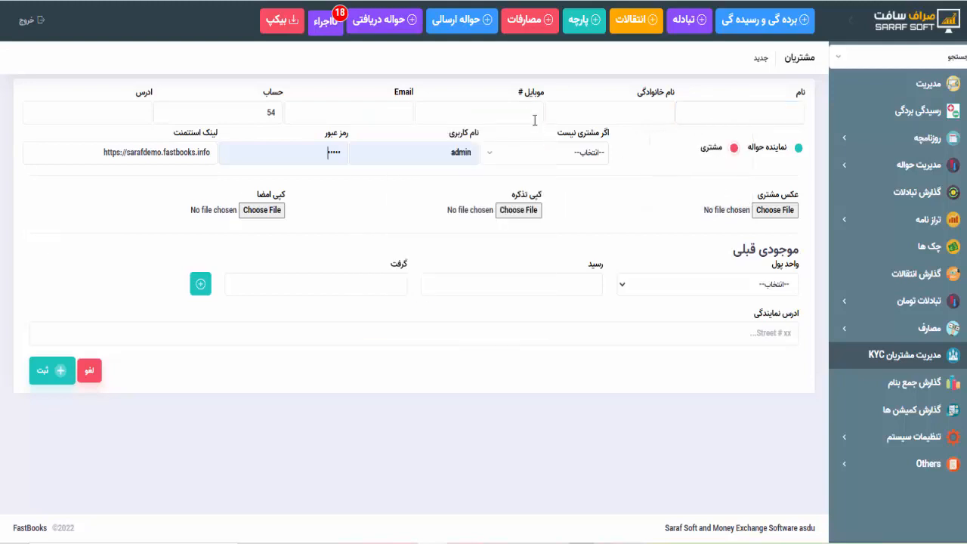
{"action": "double_click", "coordinate": [440, 152]}
{"action": "key", "text": "BackSpace"}
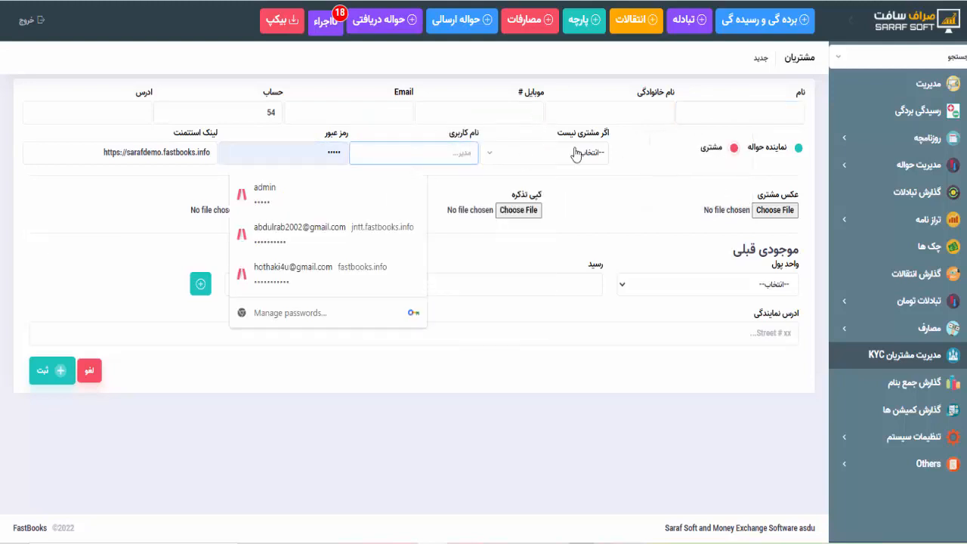
{"action": "left_click_drag", "start_coordinate": [326, 154], "coordinate": [482, 137]}
{"action": "key", "text": "BackSpace"}
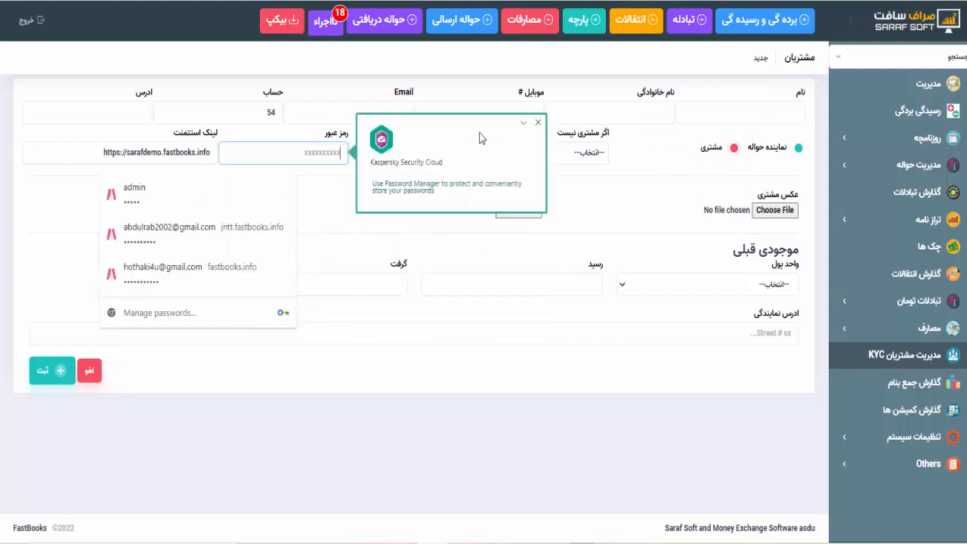
{"action": "left_click", "coordinate": [538, 122]}
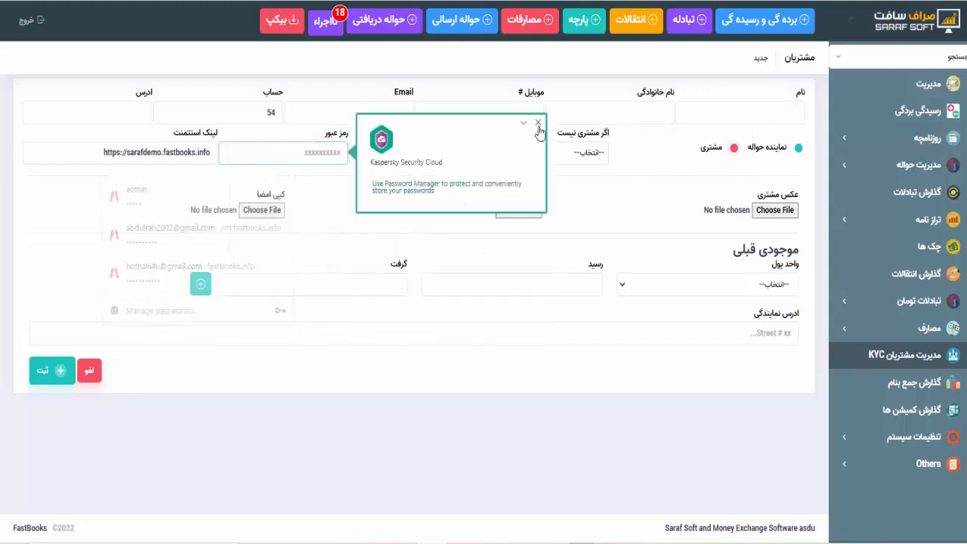
- Add a previous balance in افغانی with a received (رسید) amount of 556 to the new customer
{"action": "left_click", "coordinate": [722, 287]}
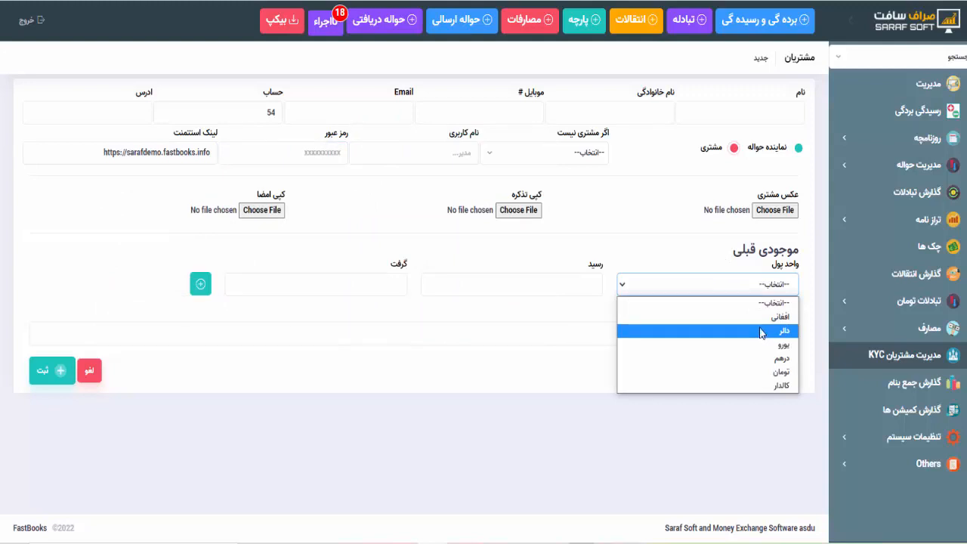
{"action": "left_click", "coordinate": [760, 323]}
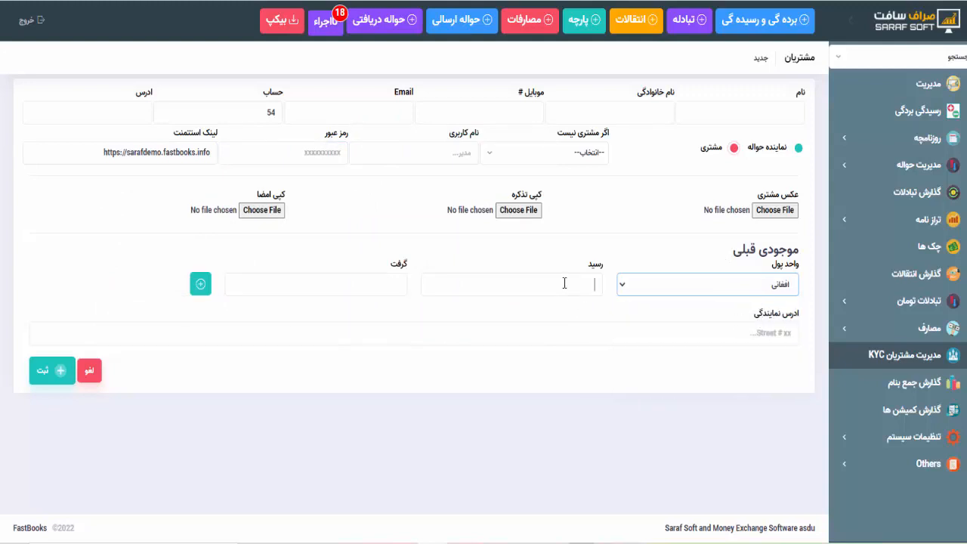
{"action": "left_click", "coordinate": [562, 287]}
{"action": "type", "text": "555"}
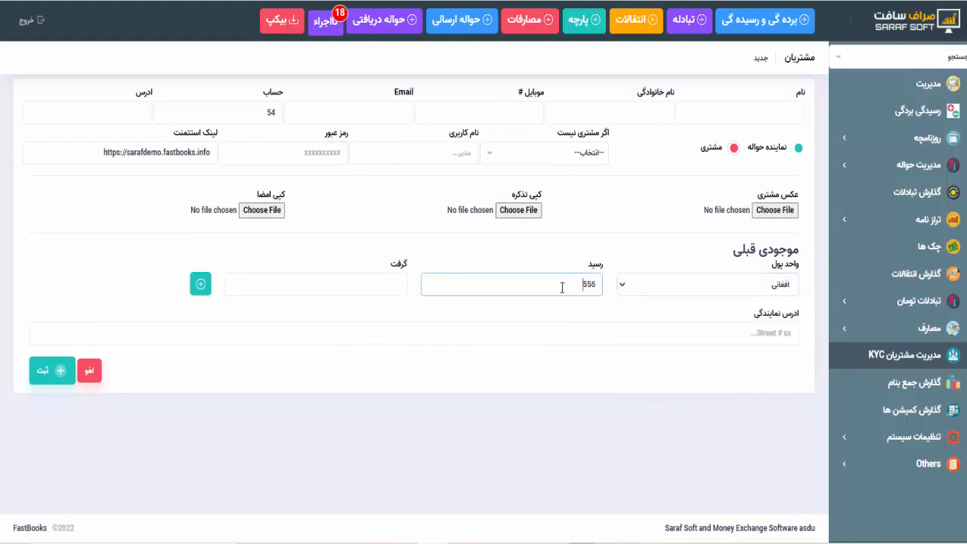
{"action": "left_click", "coordinate": [205, 285]}
- Add a previous balance in دالر with a taken (گرفت) amount of 456 to the new customer
{"action": "left_click", "coordinate": [756, 284]}
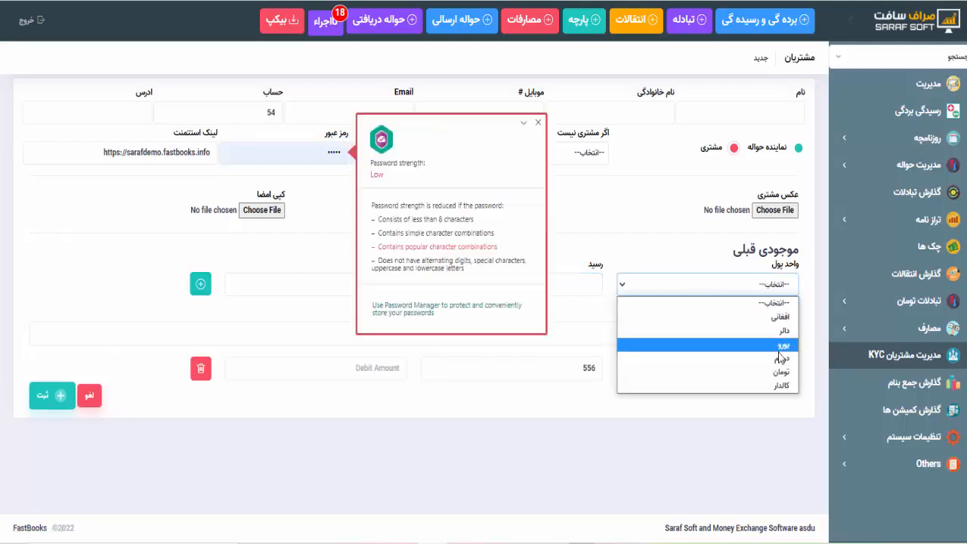
{"action": "left_click", "coordinate": [779, 332]}
{"action": "left_click", "coordinate": [538, 122]}
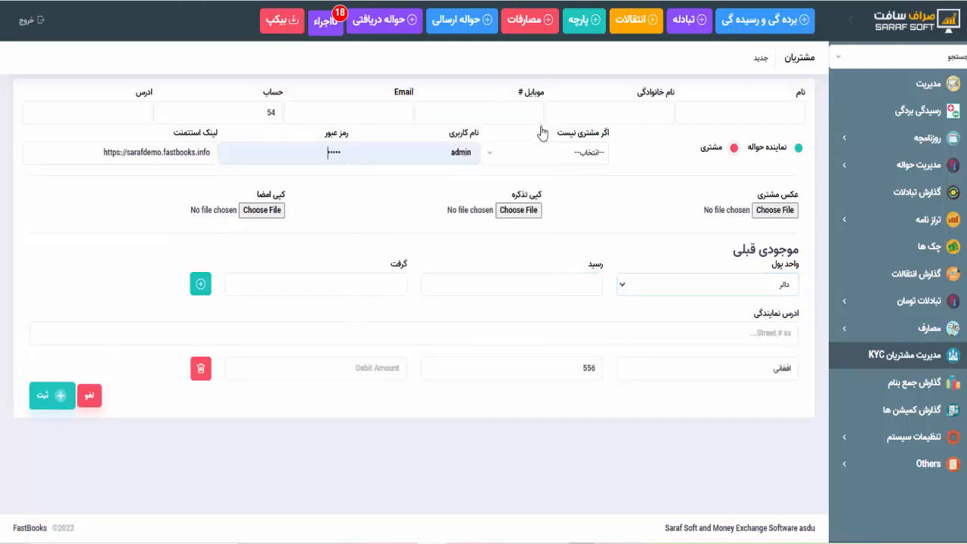
{"action": "left_click", "coordinate": [382, 285]}
{"action": "type", "text": "4"}
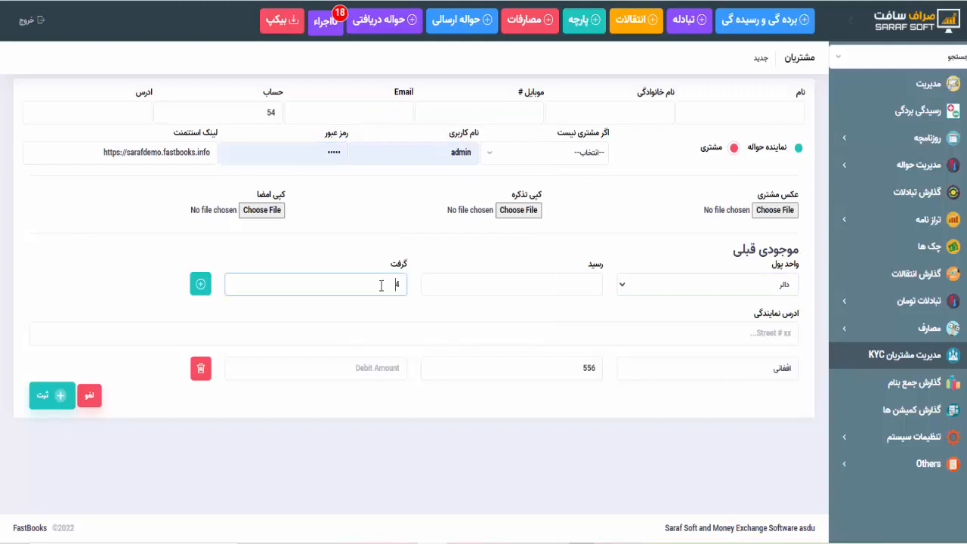
{"action": "type", "text": "56"}
{"action": "left_click", "coordinate": [200, 285]}
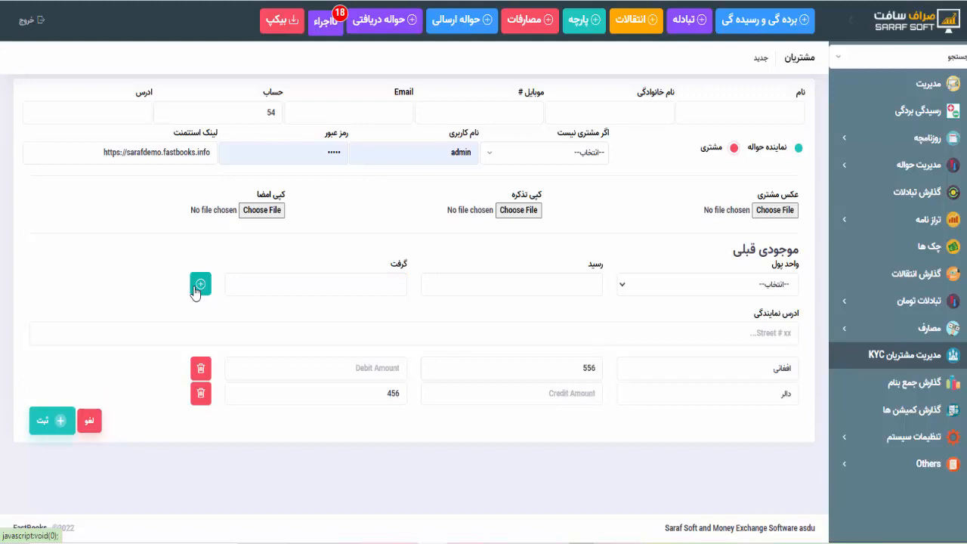
- Add a previous balance in کالدار with a received (رسید) amount of 5678 to the new customer
{"action": "left_click", "coordinate": [663, 289]}
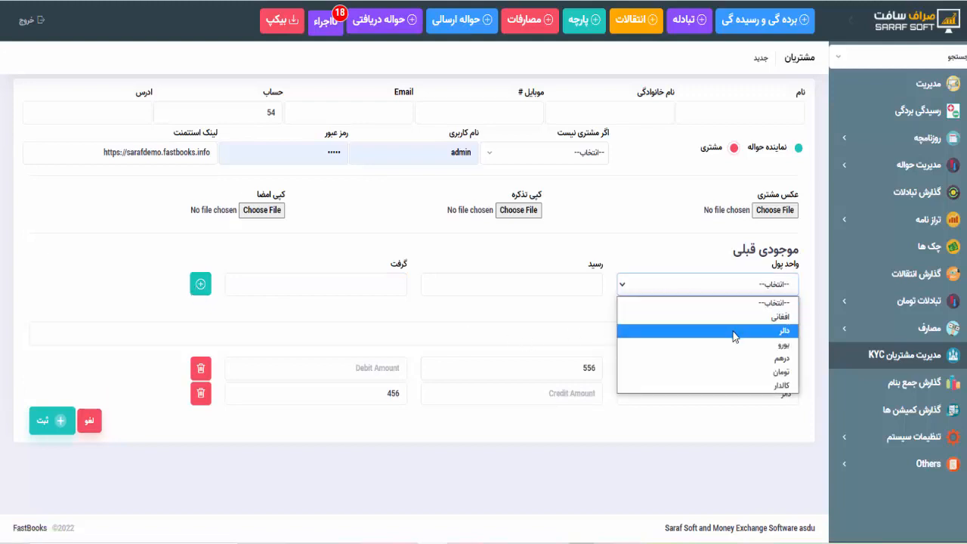
{"action": "left_click", "coordinate": [594, 318]}
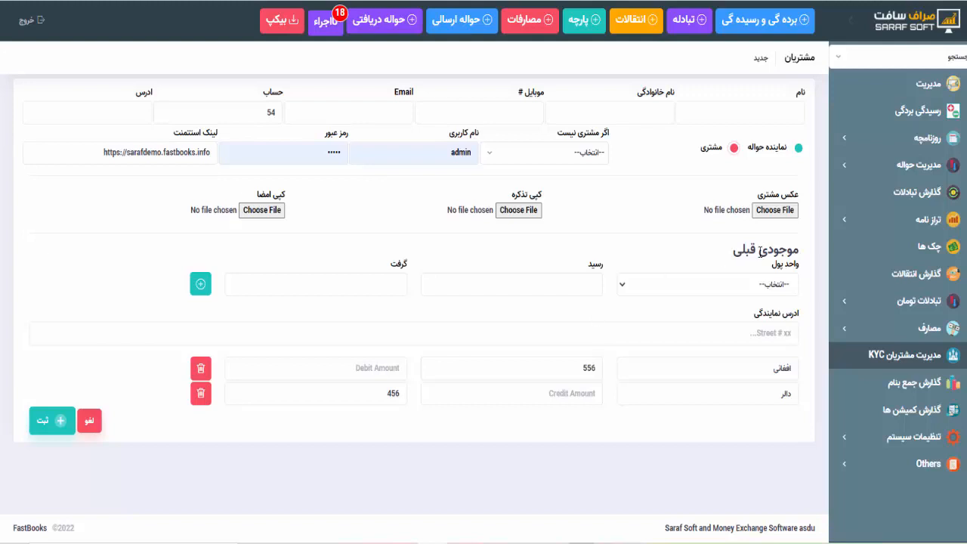
{"action": "left_click", "coordinate": [744, 286]}
{"action": "left_click", "coordinate": [768, 384]}
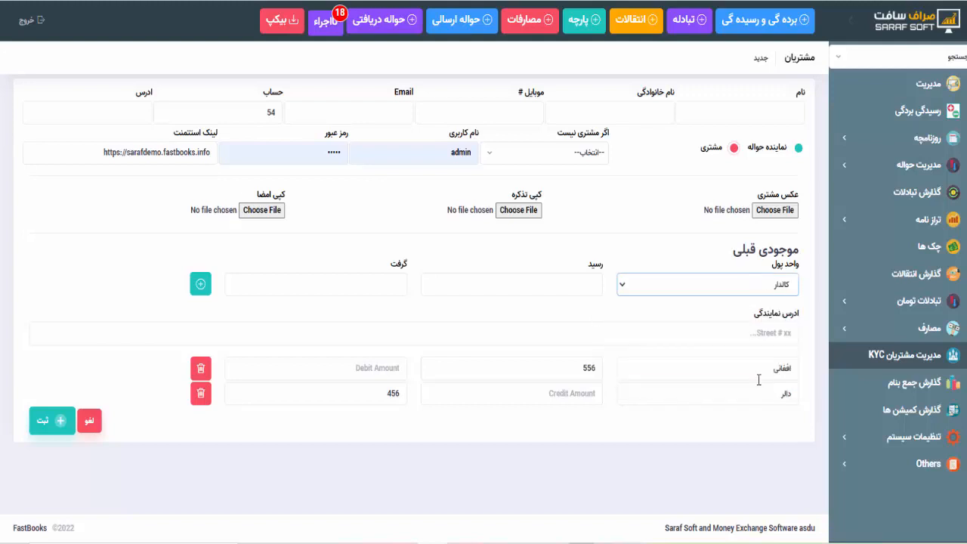
{"action": "left_click", "coordinate": [449, 289]}
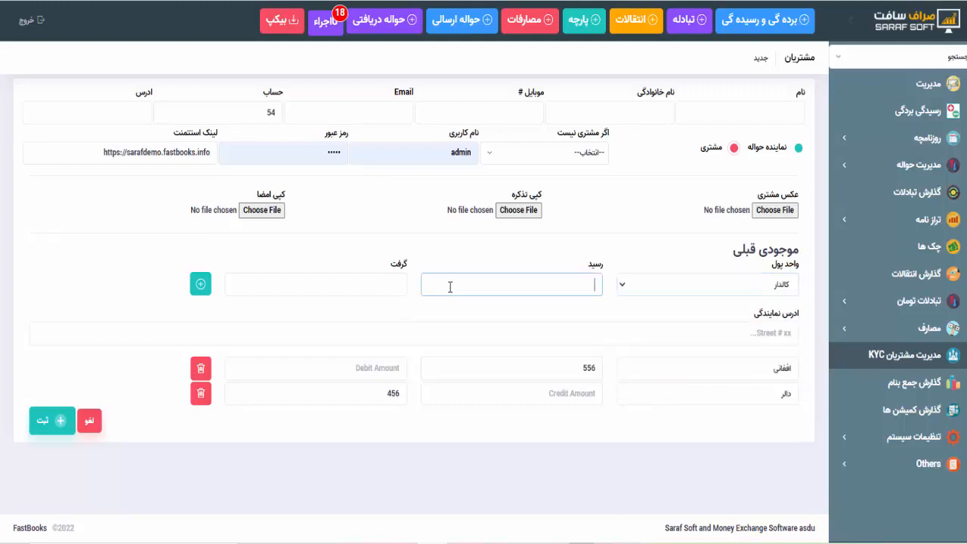
{"action": "type", "text": "5678"}
{"action": "left_click", "coordinate": [200, 291]}
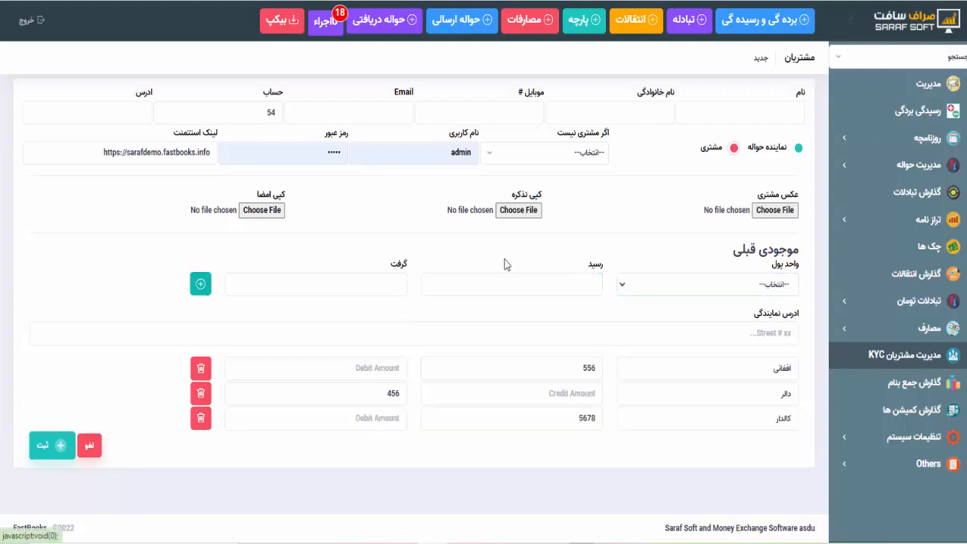
{"action": "left_click", "coordinate": [626, 287]}
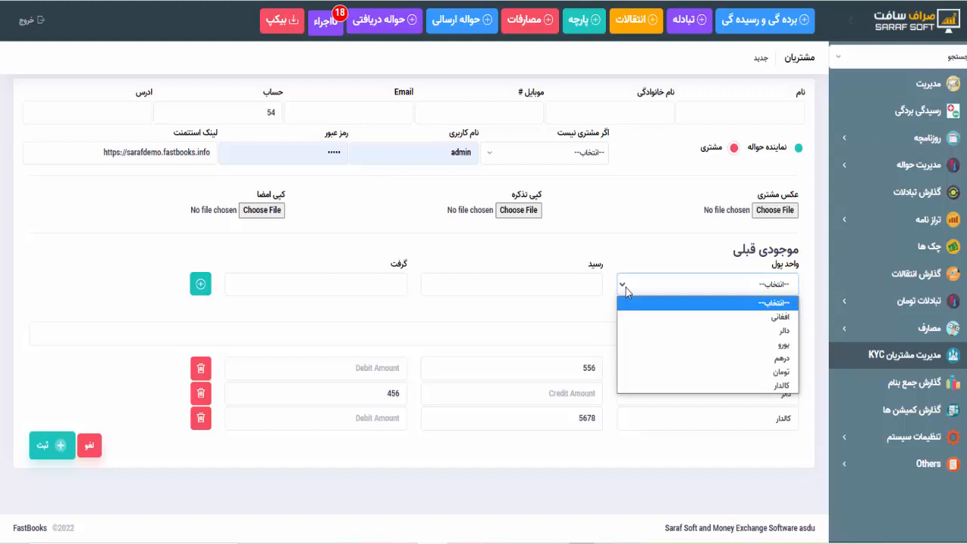
{"action": "left_click", "coordinate": [627, 287]}
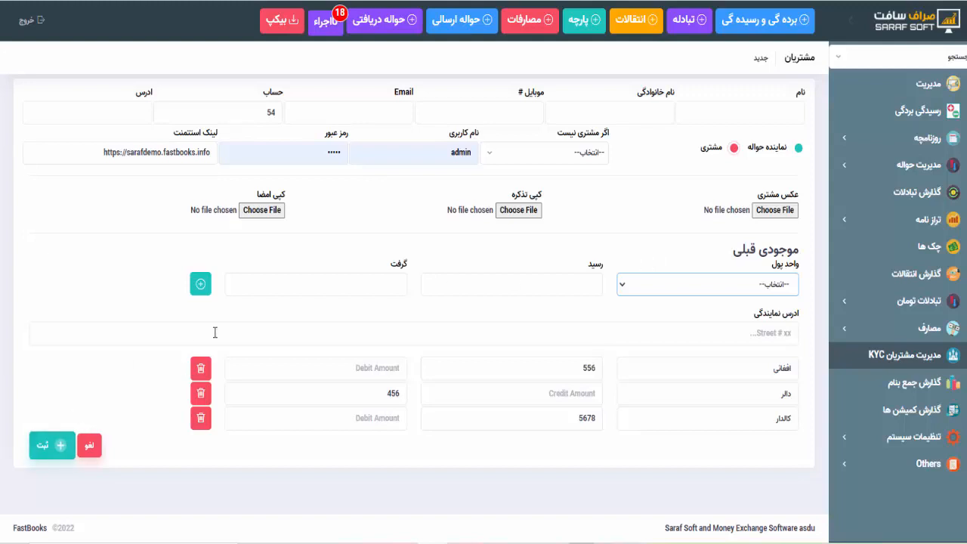
{"action": "left_click", "coordinate": [779, 113]}
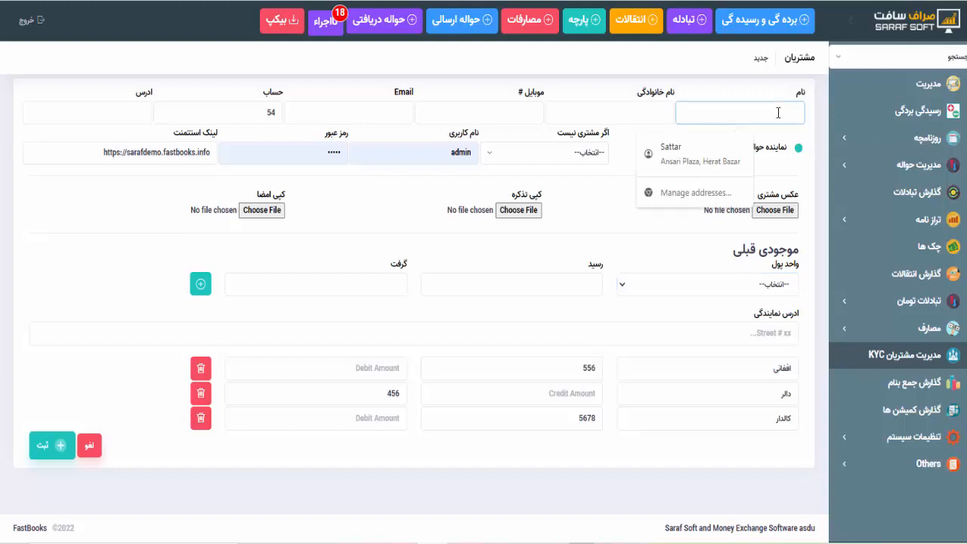
- Mark the new record as a transfer representative (نماینده حواله) and set its non-customer type to صرافی
{"action": "left_click", "coordinate": [799, 149]}
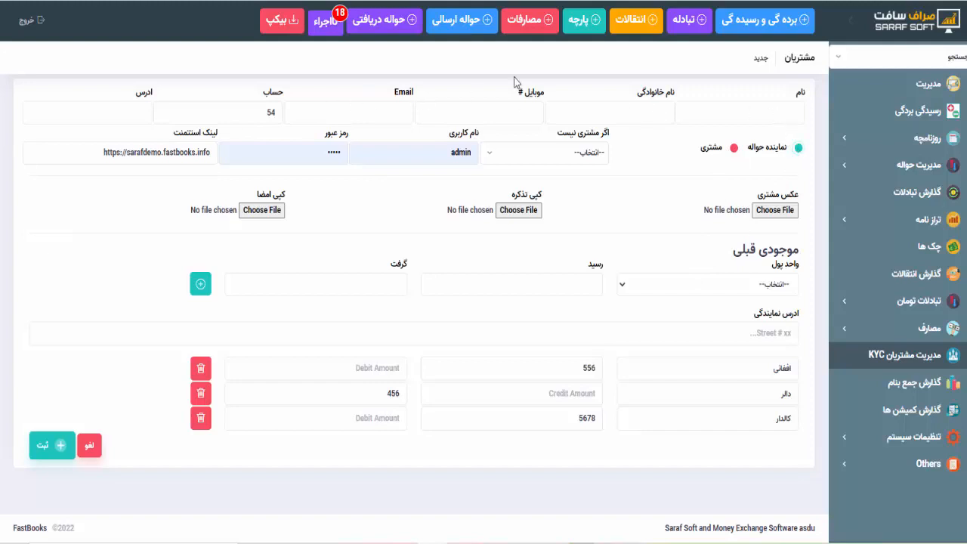
{"action": "left_click", "coordinate": [572, 157]}
{"action": "left_click", "coordinate": [588, 264]}
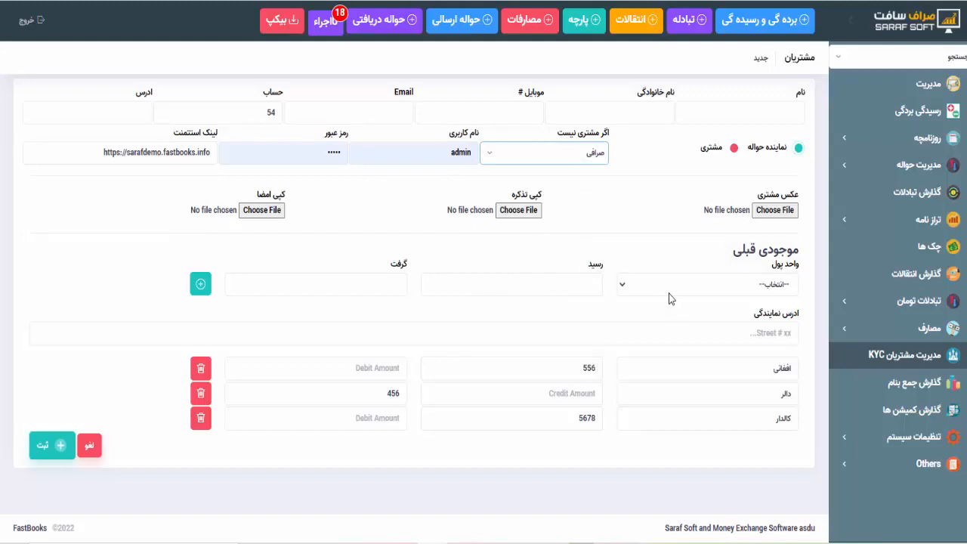
- Open the general balance sheet (ترازنامه عمومی) and review its account rows, closing equity rows and report view
{"action": "left_click", "coordinate": [868, 221]}
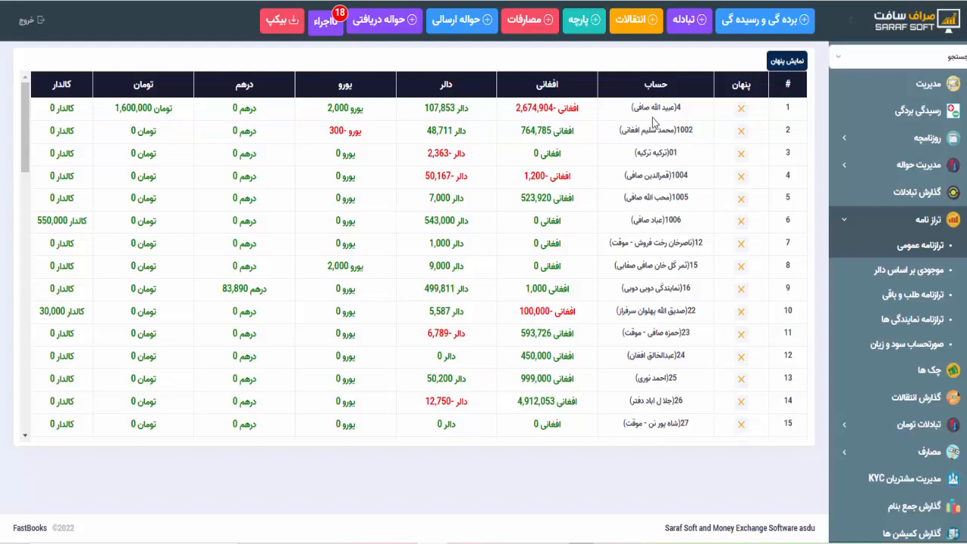
{"action": "scroll", "coordinate": [599, 256], "scroll_direction": "down", "scroll_amount": 1}
{"action": "scroll", "coordinate": [599, 256], "scroll_direction": "down", "scroll_amount": 15}
{"action": "scroll", "coordinate": [599, 257], "scroll_direction": "up", "scroll_amount": 14}
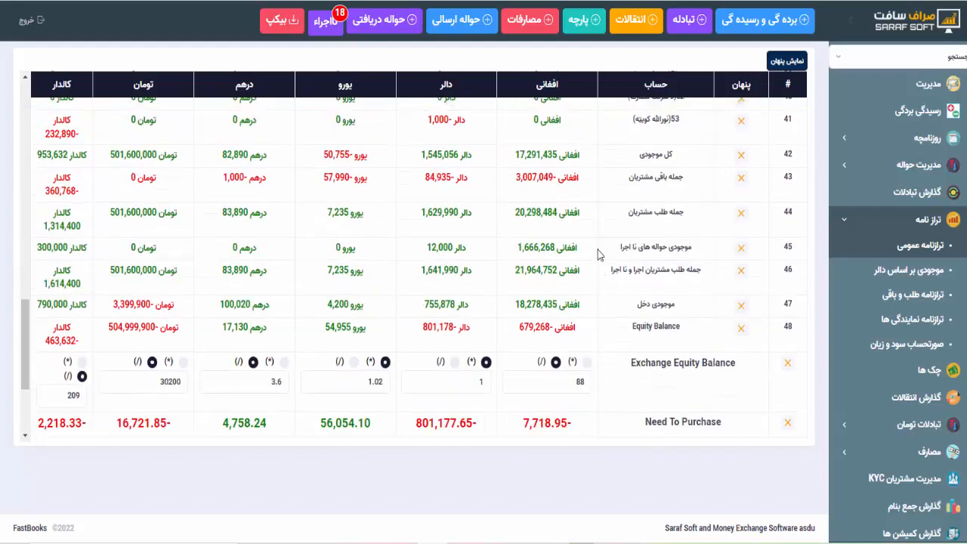
{"action": "scroll", "coordinate": [599, 257], "scroll_direction": "up", "scroll_amount": 1}
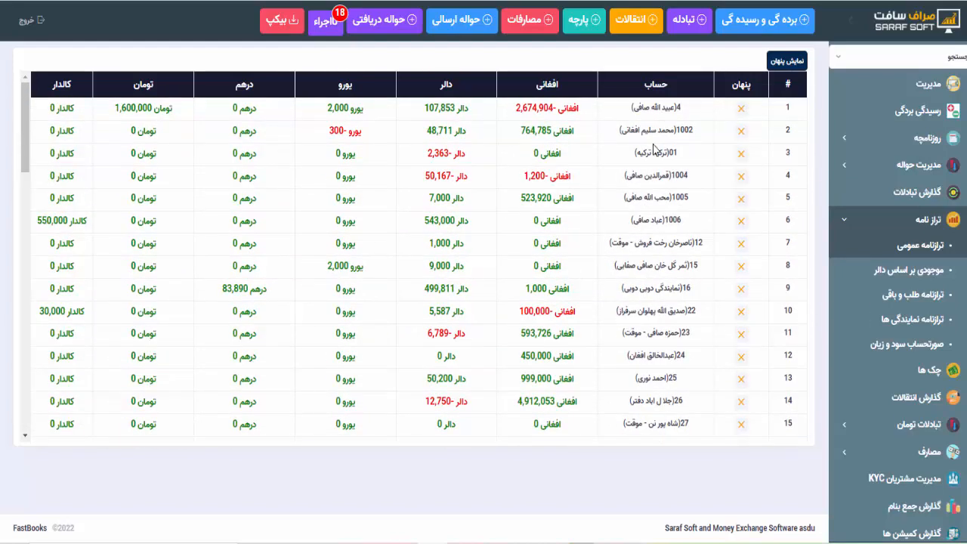
{"action": "left_click", "coordinate": [778, 64]}
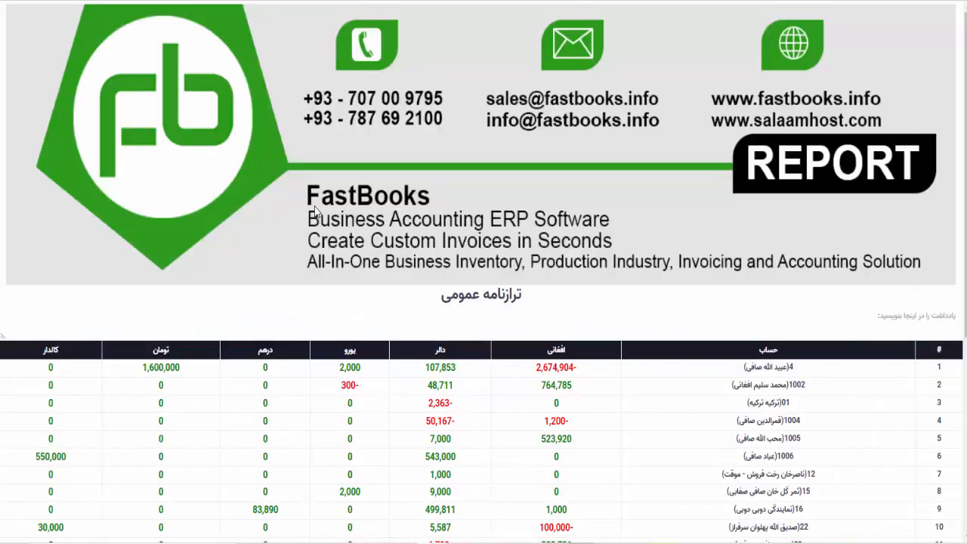
{"action": "scroll", "coordinate": [316, 212], "scroll_direction": "down", "scroll_amount": 3}
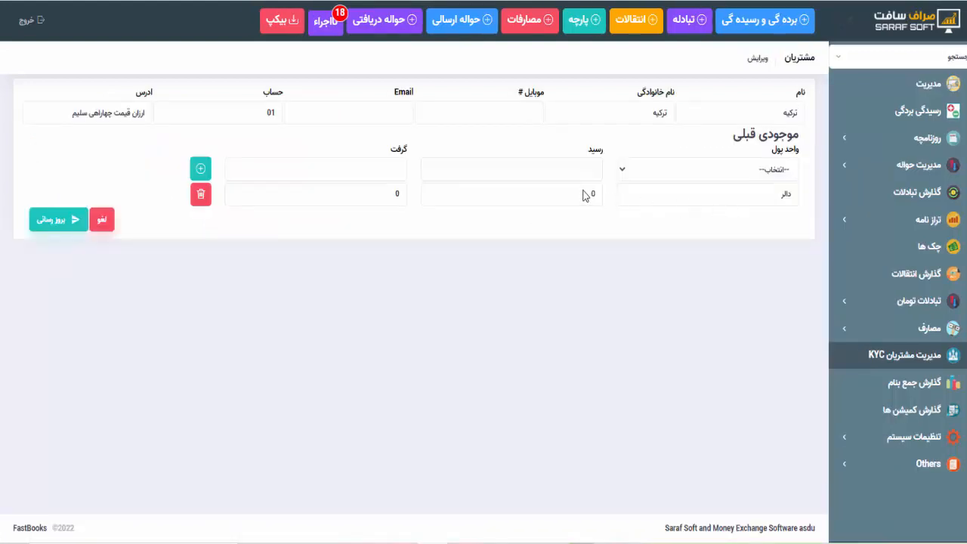
- Check the received and taken amounts of the existing customer's previous دالر balance and update the record
{"action": "left_click_drag", "start_coordinate": [583, 193], "coordinate": [606, 195]}
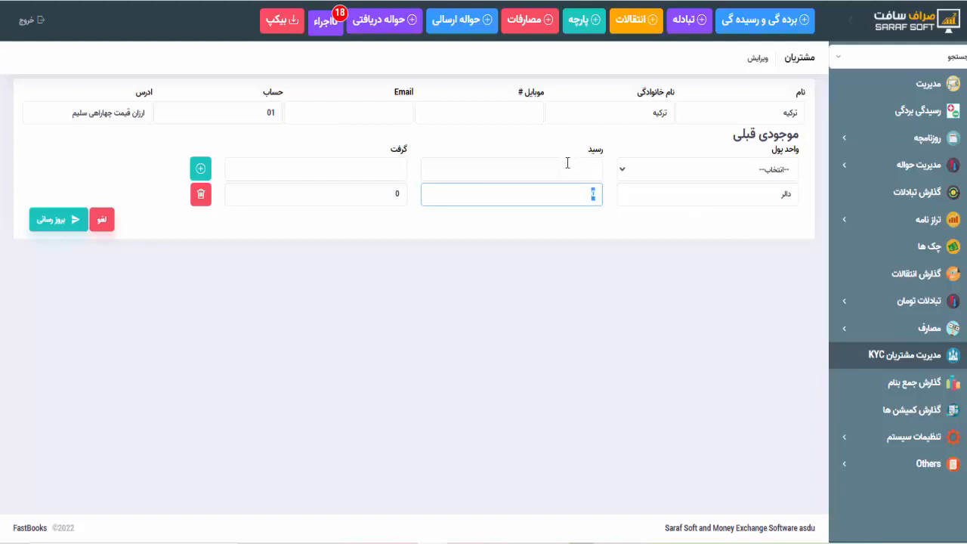
{"action": "left_click", "coordinate": [389, 197]}
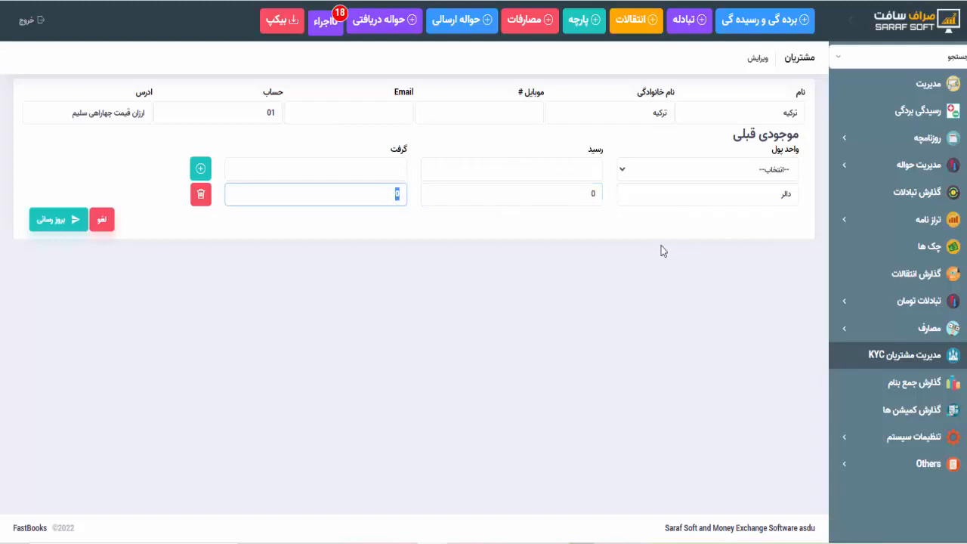
{"action": "left_click", "coordinate": [58, 224]}
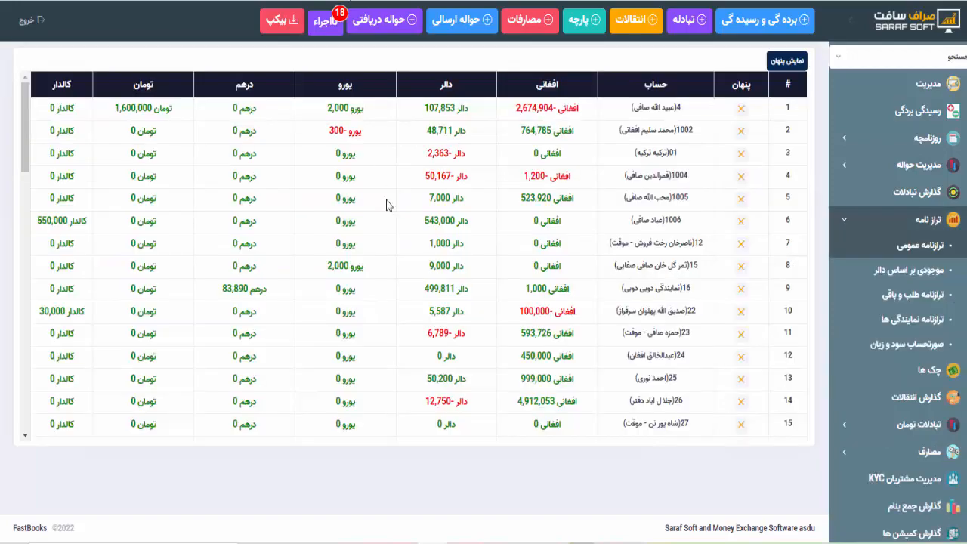
- Examine the general balance sheet's account rows and the افغانی figure in the total balance (کل موجودی) row
{"action": "scroll", "coordinate": [405, 269], "scroll_direction": "down", "scroll_amount": 5}
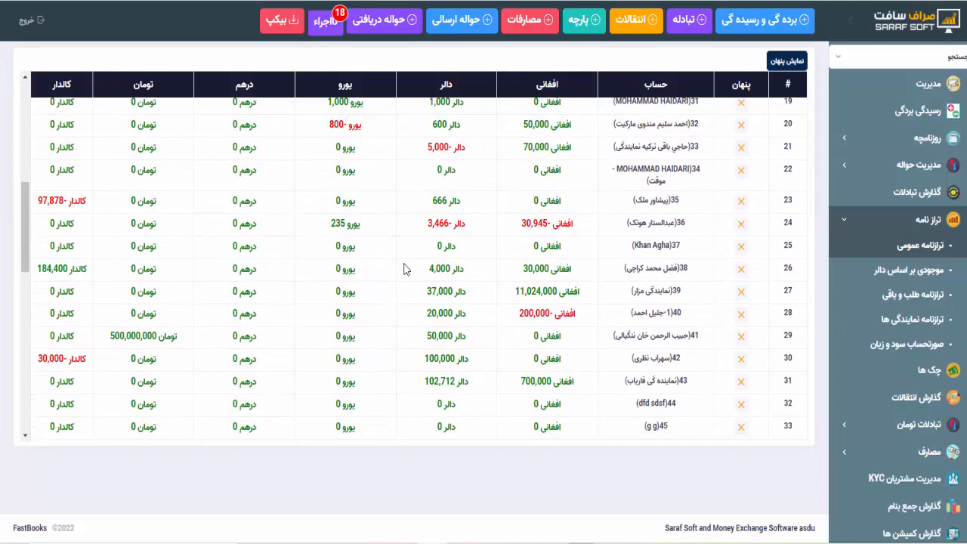
{"action": "scroll", "coordinate": [404, 269], "scroll_direction": "down", "scroll_amount": 3}
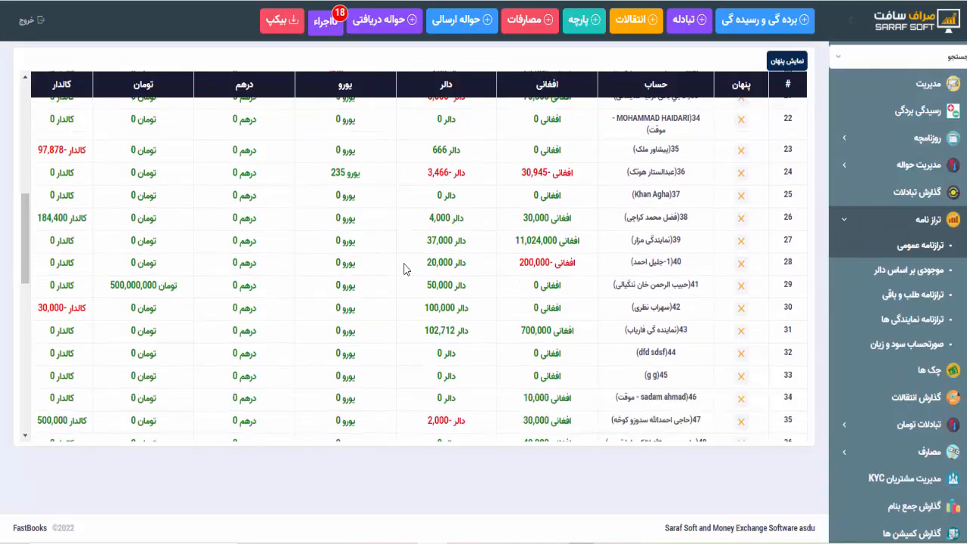
{"action": "scroll", "coordinate": [404, 269], "scroll_direction": "up", "scroll_amount": 4}
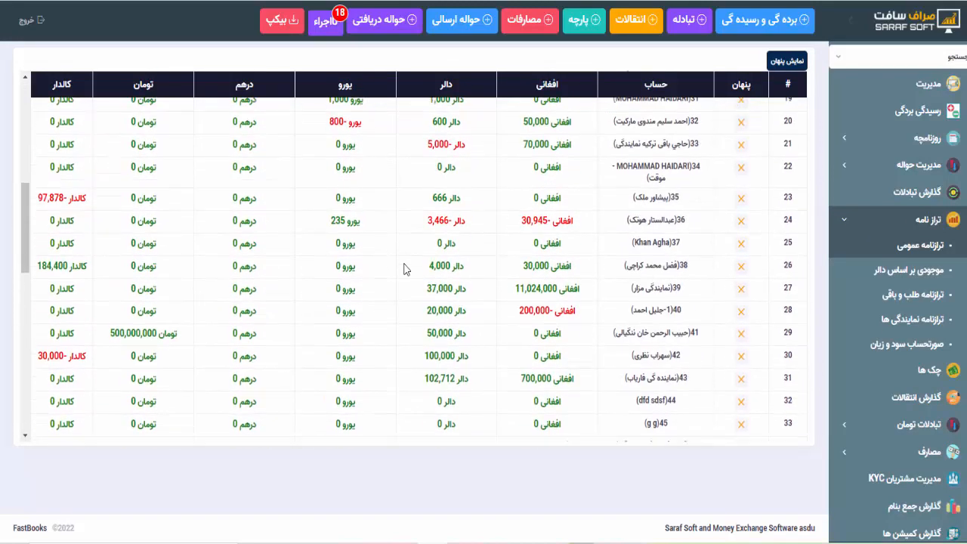
{"action": "scroll", "coordinate": [405, 269], "scroll_direction": "down", "scroll_amount": 6}
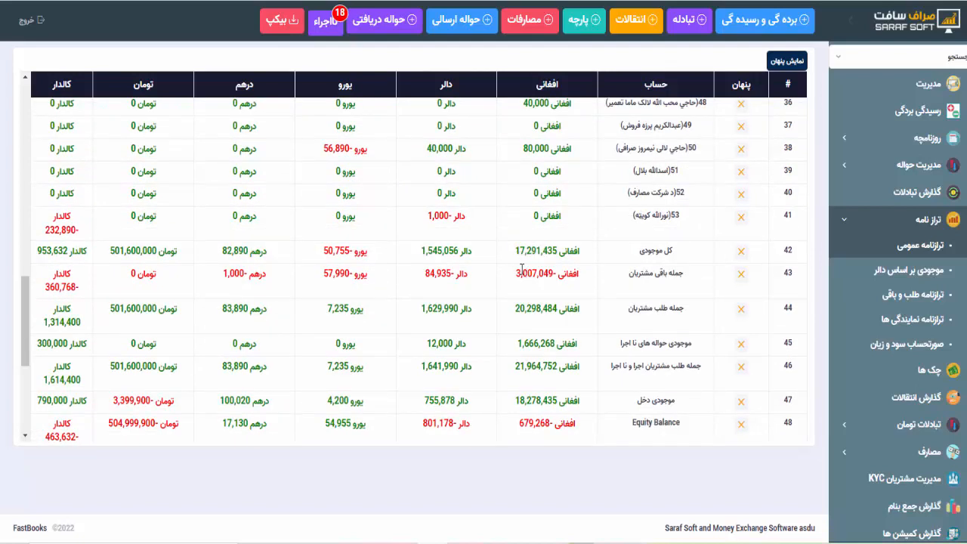
{"action": "left_click_drag", "start_coordinate": [515, 250], "coordinate": [555, 249]}
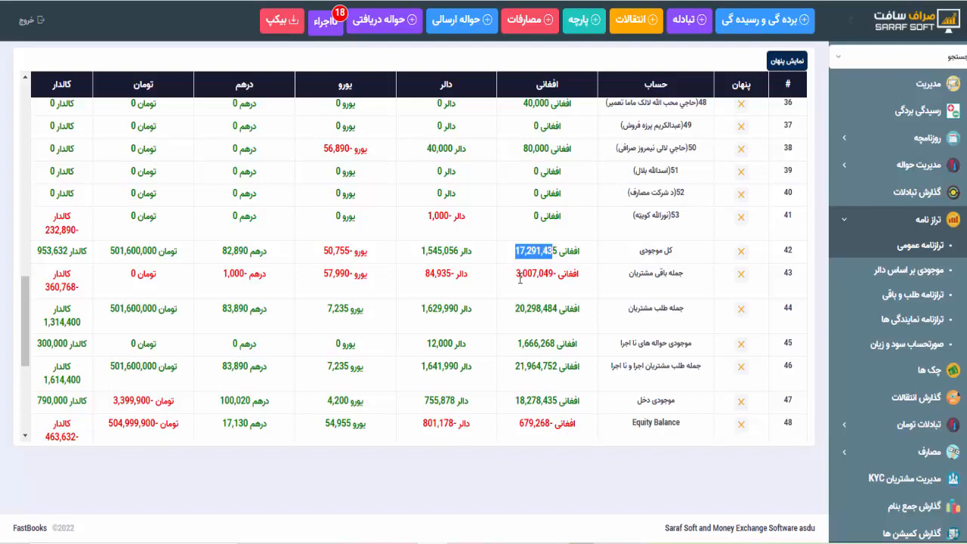
- Examine the افغانی figures in the جمله باقی مشتریان and جمله طلب مشتریان rows, and look through the balance sheet's customer account rows
{"action": "left_click_drag", "start_coordinate": [517, 275], "coordinate": [554, 272]}
{"action": "left_click_drag", "start_coordinate": [516, 308], "coordinate": [561, 305]}
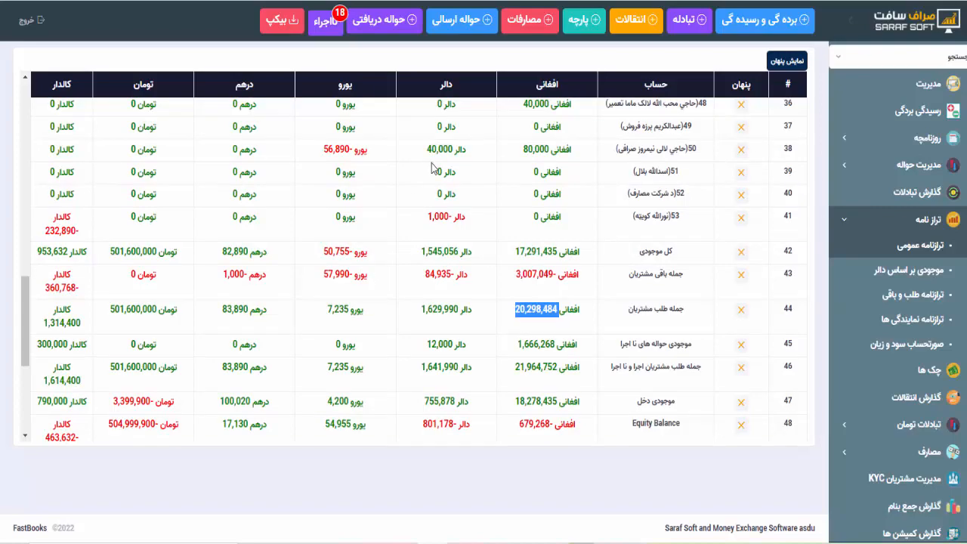
{"action": "scroll", "coordinate": [433, 166], "scroll_direction": "up", "scroll_amount": 10}
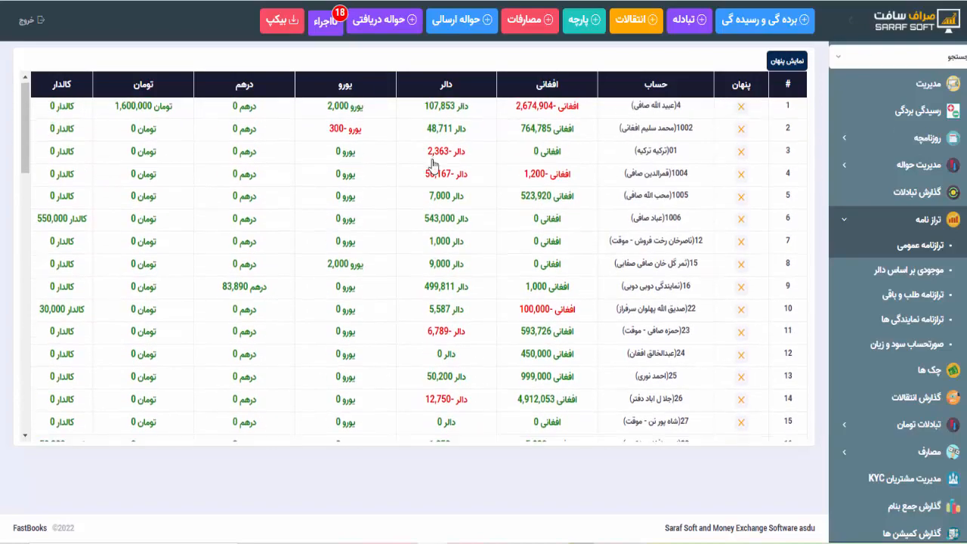
{"action": "scroll", "coordinate": [433, 166], "scroll_direction": "down", "scroll_amount": 15}
{"action": "scroll", "coordinate": [434, 166], "scroll_direction": "up", "scroll_amount": 8}
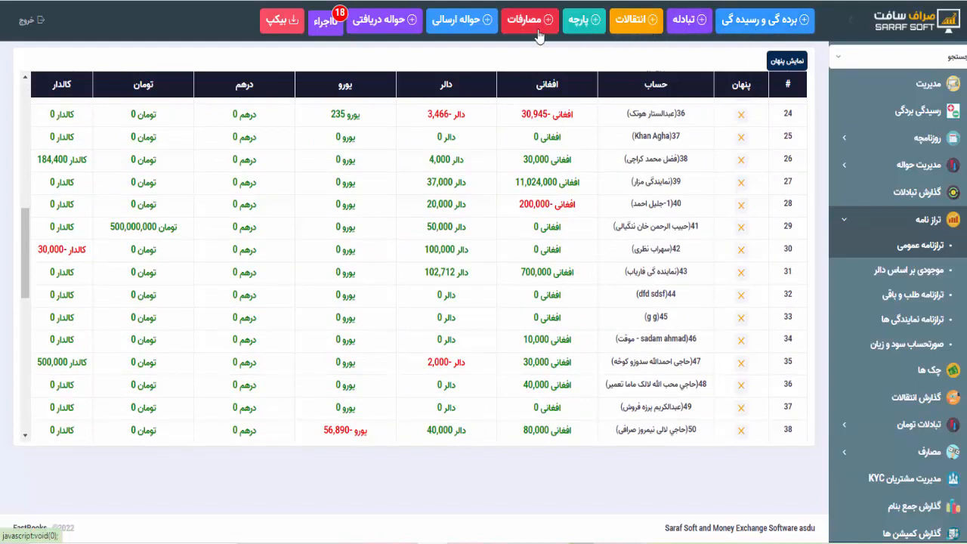
{"action": "scroll", "coordinate": [705, 165], "scroll_direction": "down", "scroll_amount": 1}
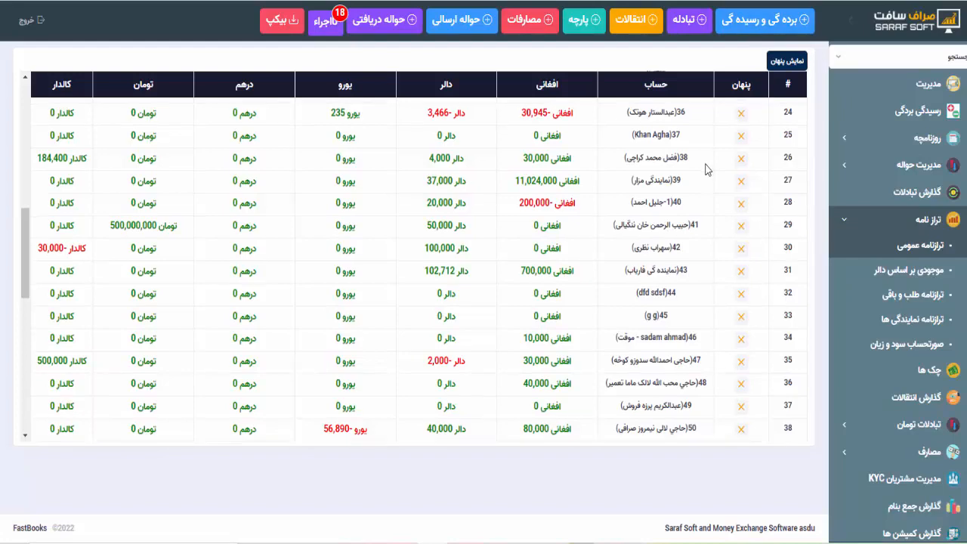
- Start a new receipt and withdrawal entry (برده گی و رسیده گی) with type جمع and the cash account 1 (حساب دخل صندق نقده)
{"action": "left_click", "coordinate": [763, 22]}
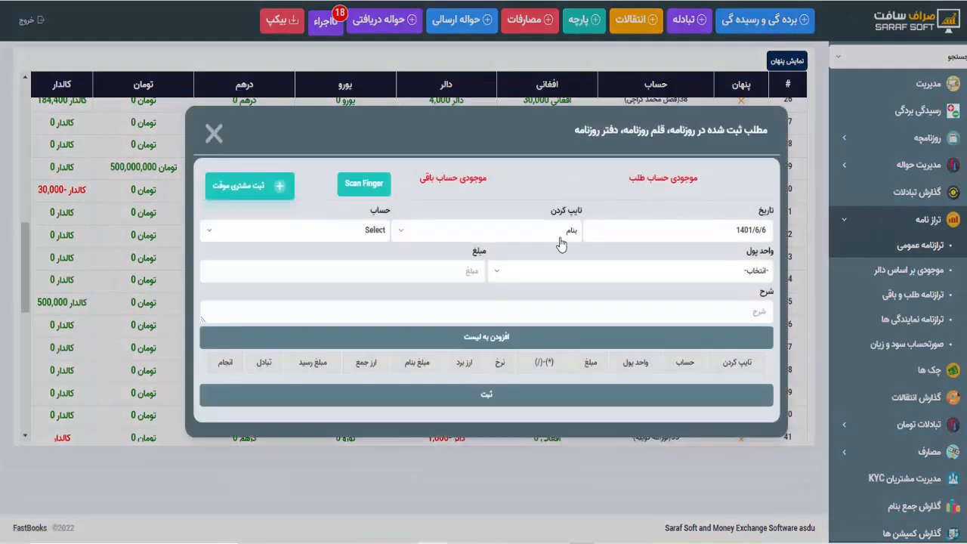
{"action": "left_click", "coordinate": [561, 240]}
{"action": "left_click", "coordinate": [563, 321]}
{"action": "left_click", "coordinate": [357, 237]}
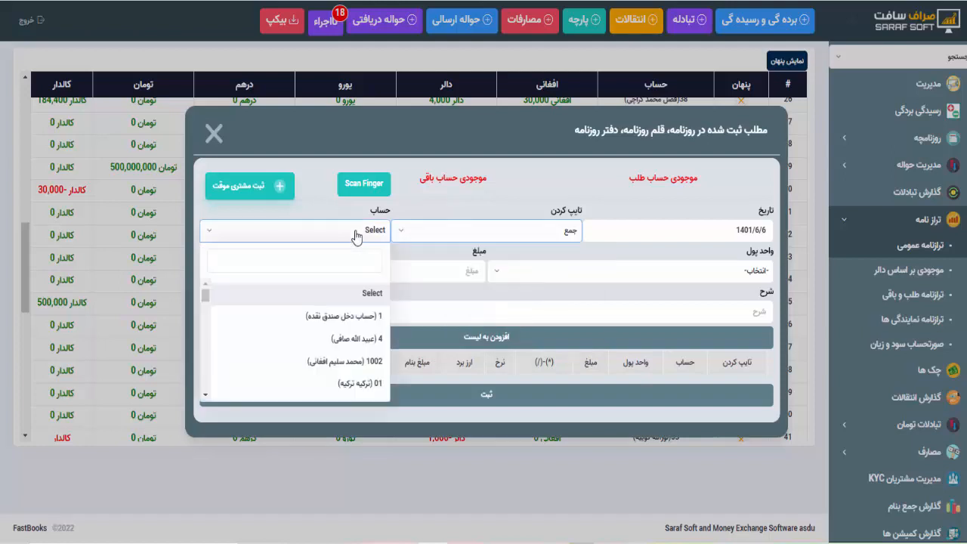
{"action": "left_click", "coordinate": [355, 316]}
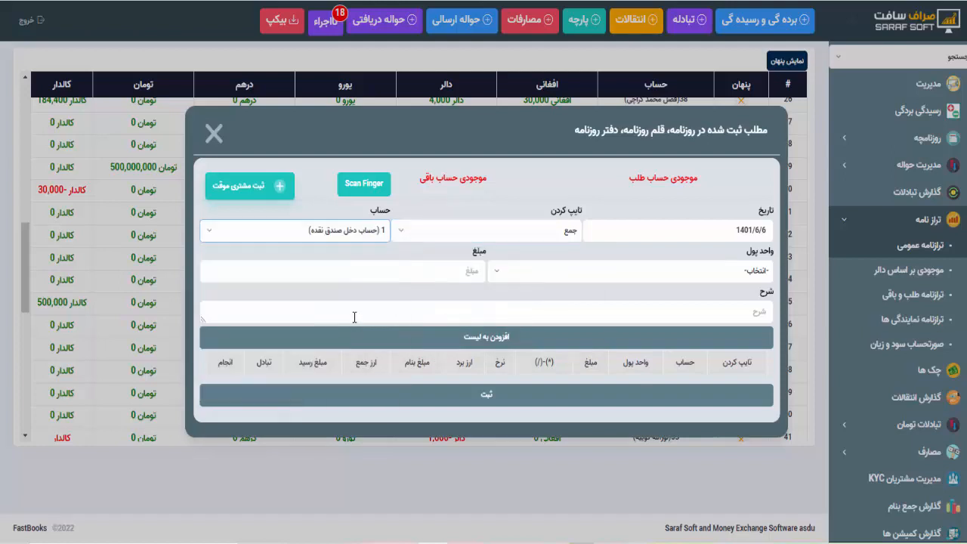
{"action": "left_click", "coordinate": [361, 239]}
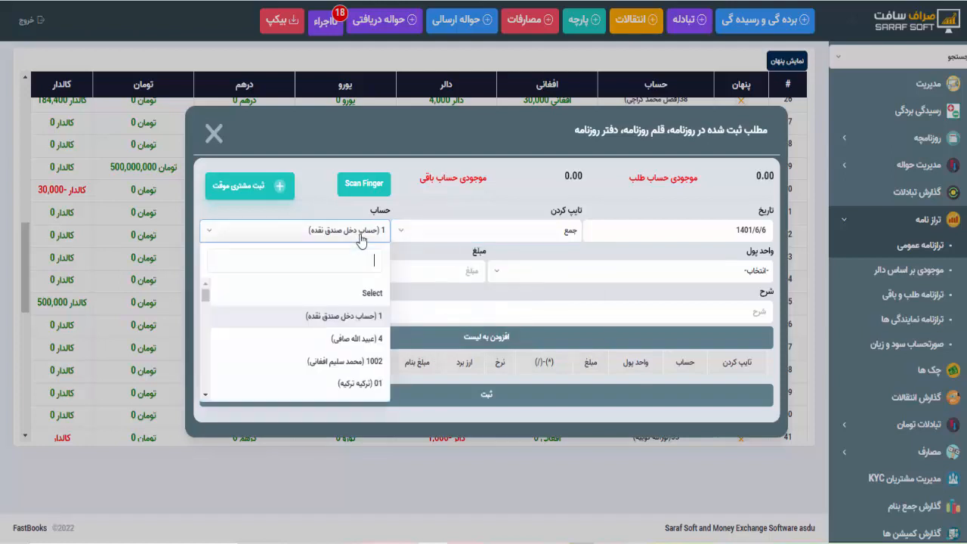
{"action": "left_click", "coordinate": [360, 323]}
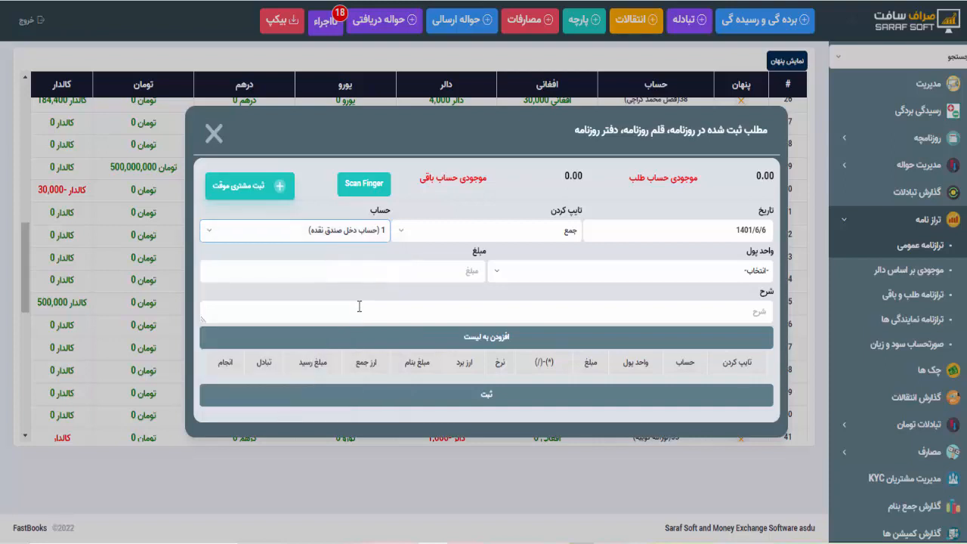
{"action": "left_click", "coordinate": [349, 238]}
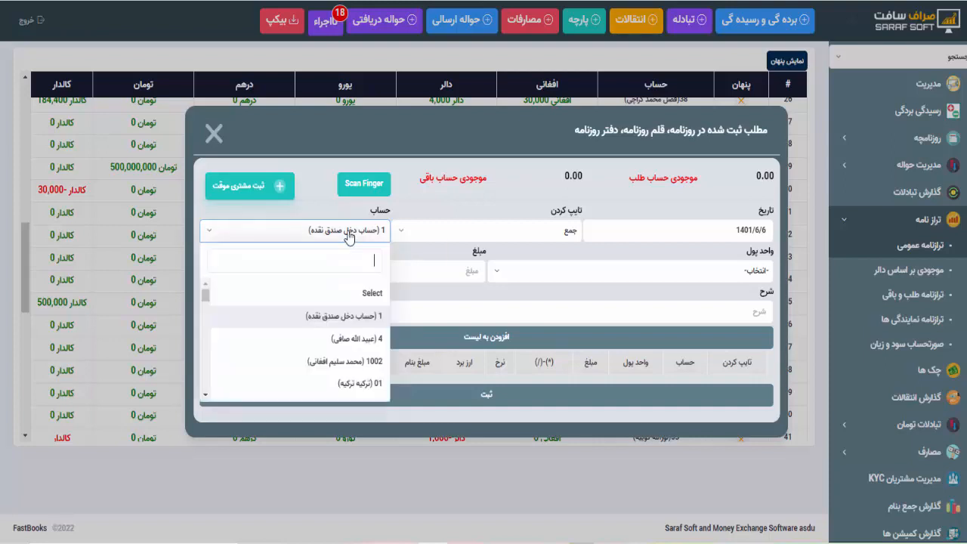
{"action": "left_click", "coordinate": [348, 238]}
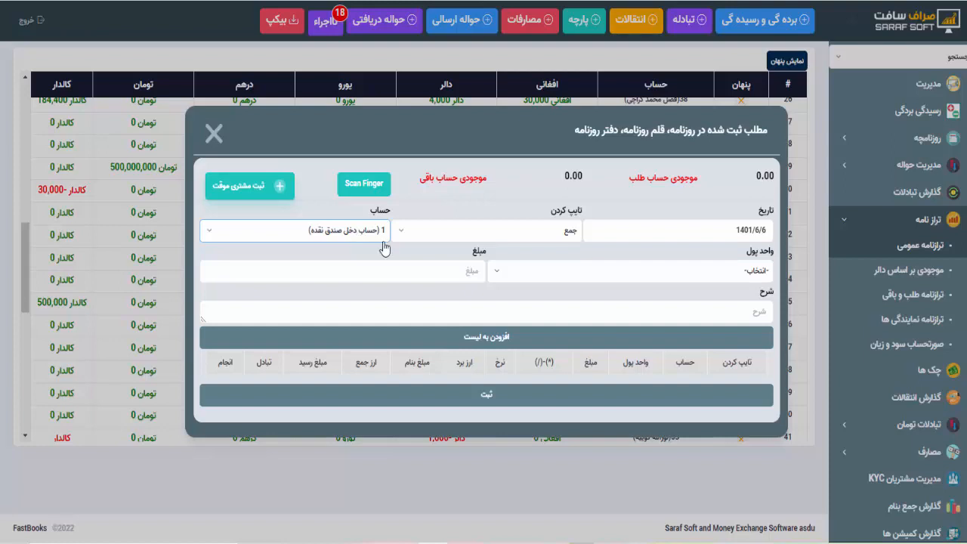
- Set the entry to 30000 افغانی with the description "به تاریخ ۸-۲۸-۲۰۲۲ موجودی دخل افغانی" and add it to the list
{"action": "left_click", "coordinate": [495, 272]}
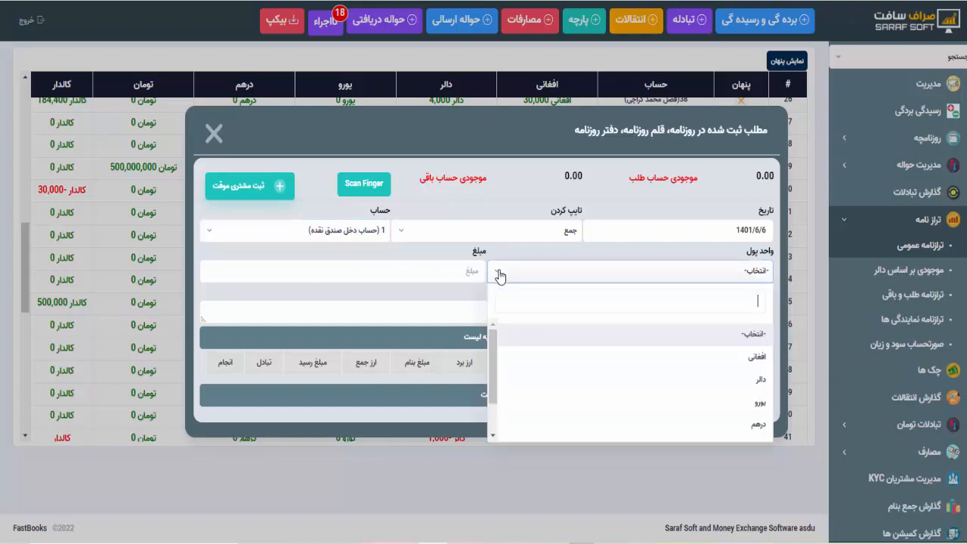
{"action": "left_click", "coordinate": [638, 363]}
{"action": "left_click", "coordinate": [452, 274]}
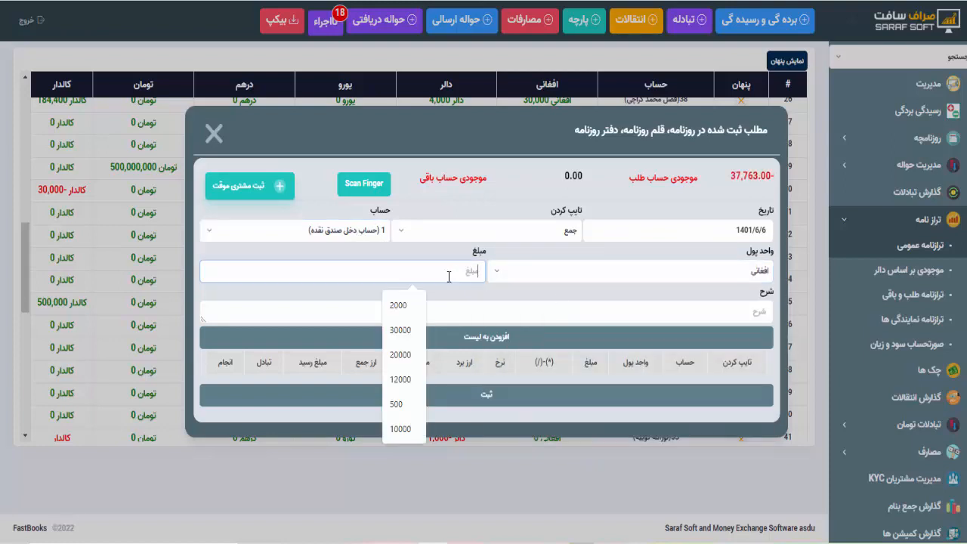
{"action": "left_click", "coordinate": [406, 331]}
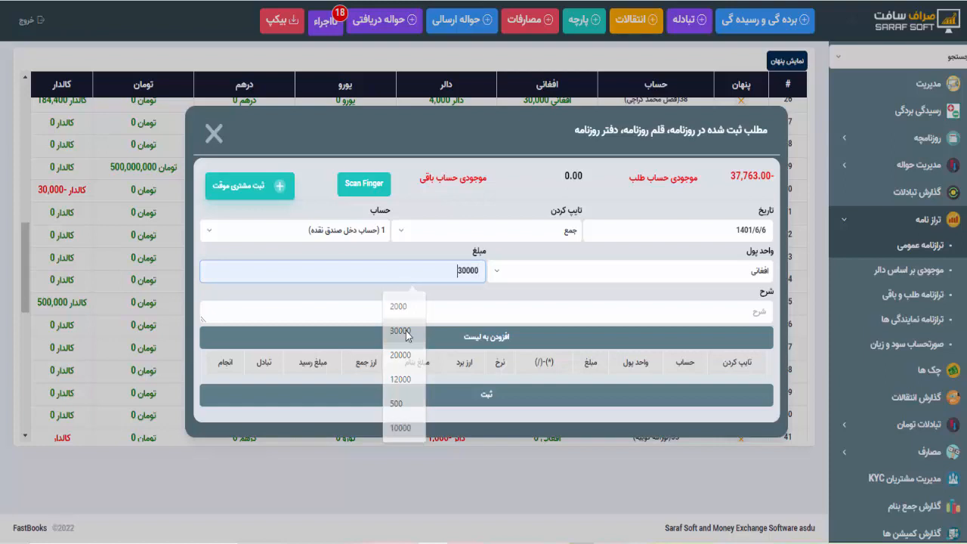
{"action": "left_click", "coordinate": [471, 316]}
{"action": "type", "text": "به تاری"}
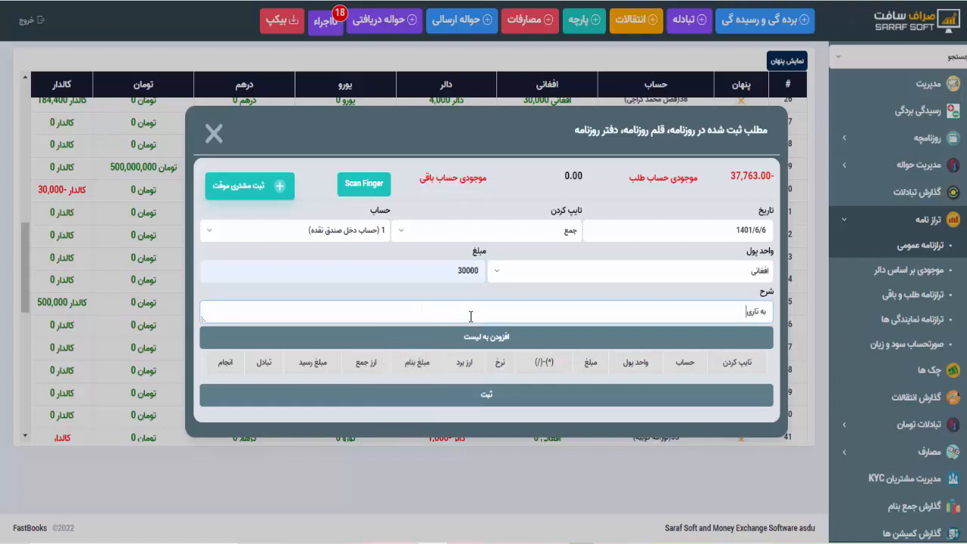
{"action": "type", "text": "خ ۸-۲۸-۲۰۲۲ موجودی دخل"}
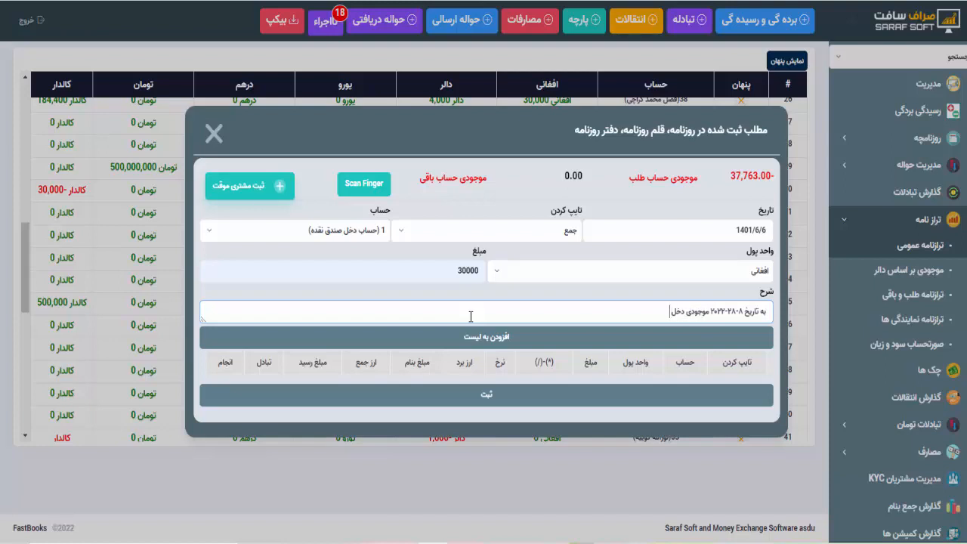
{"action": "type", "text": " افغانی"}
{"action": "left_click", "coordinate": [480, 340]}
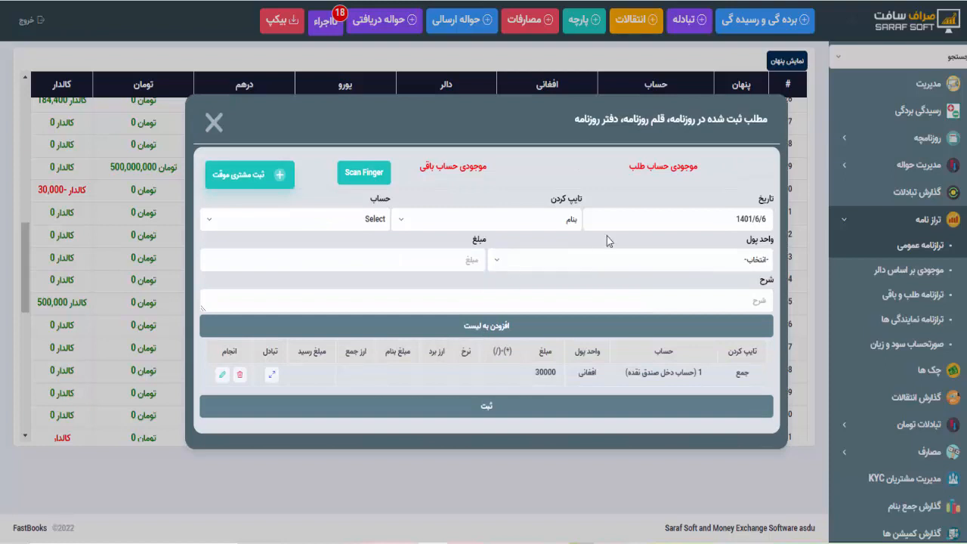
- Add a second جمع line of 2000 دالر for the cash account 1 (حساب دخل صندق نقده), leaving the description empty
{"action": "left_click", "coordinate": [544, 266]}
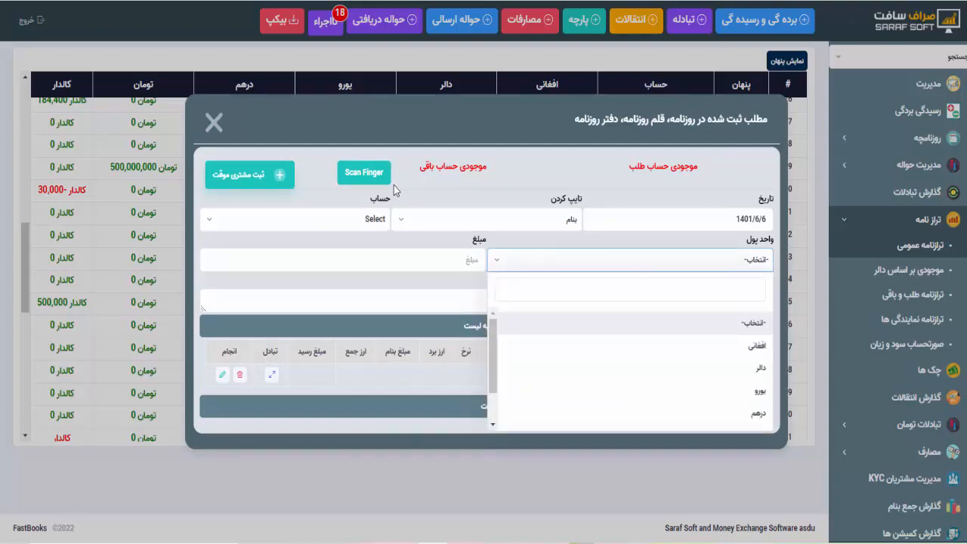
{"action": "left_click", "coordinate": [432, 222]}
{"action": "left_click", "coordinate": [514, 305]}
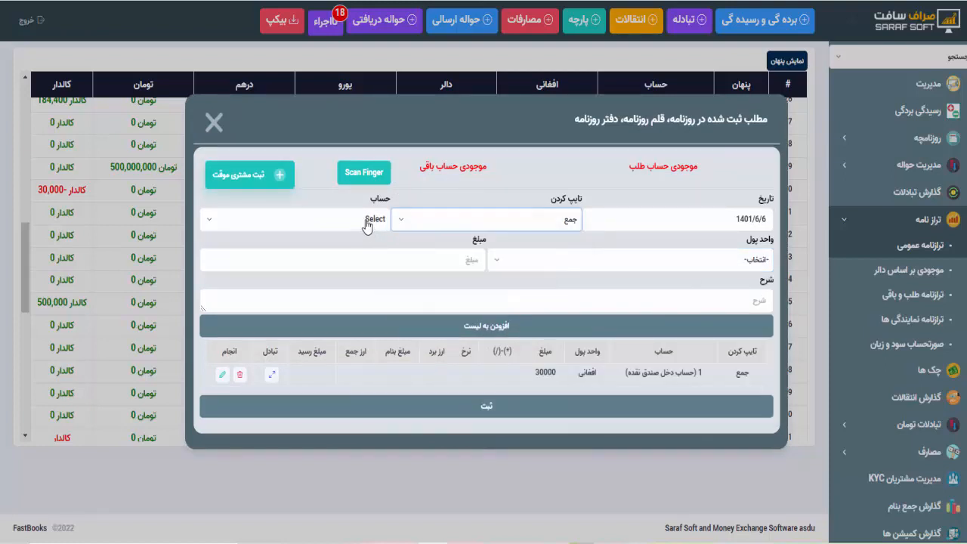
{"action": "left_click", "coordinate": [369, 222]}
{"action": "left_click", "coordinate": [373, 305]}
{"action": "left_click", "coordinate": [546, 259]}
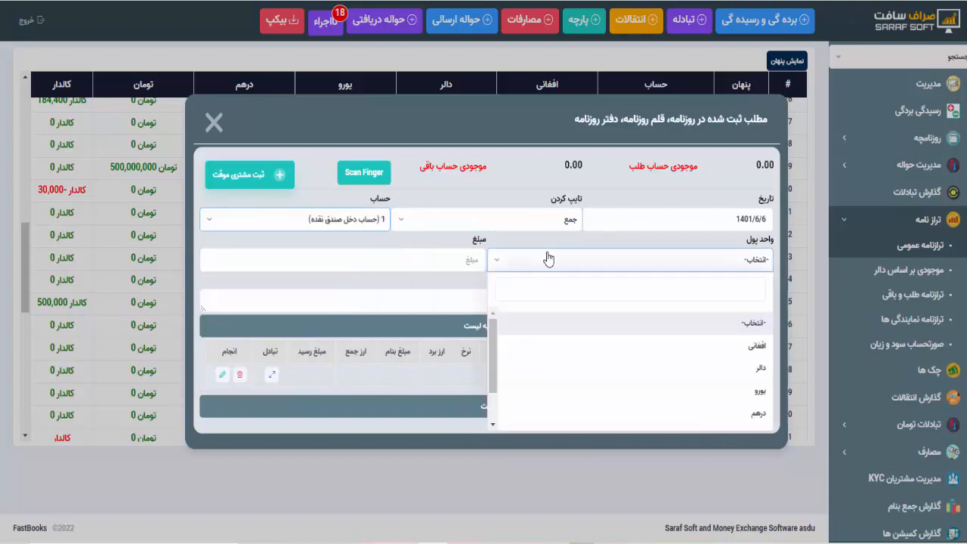
{"action": "left_click", "coordinate": [642, 371]}
{"action": "left_click", "coordinate": [445, 261]}
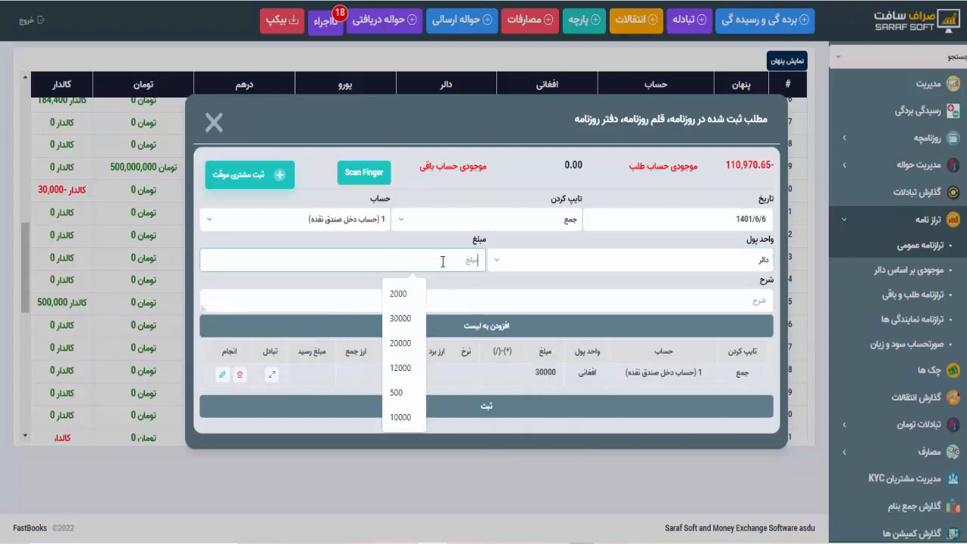
{"action": "left_click", "coordinate": [414, 291]}
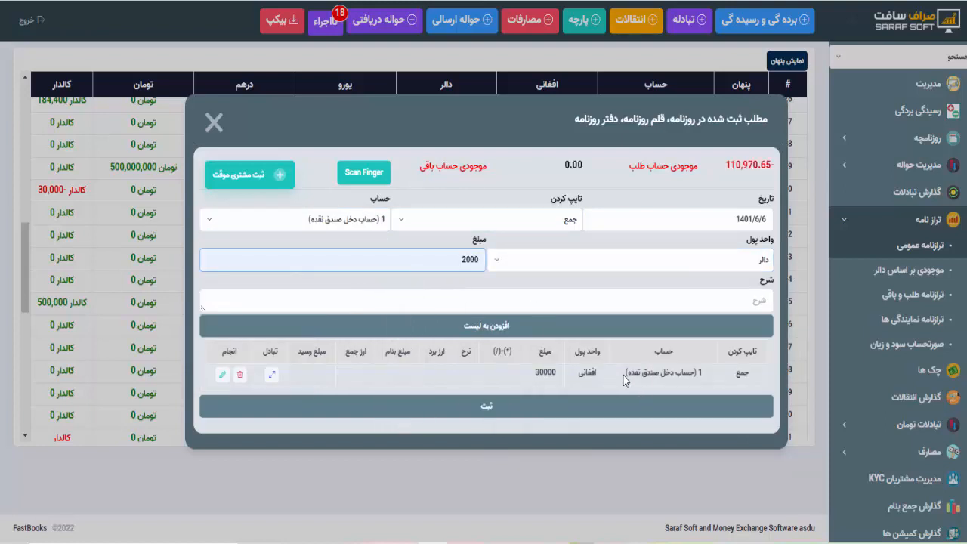
{"action": "left_click", "coordinate": [657, 298]}
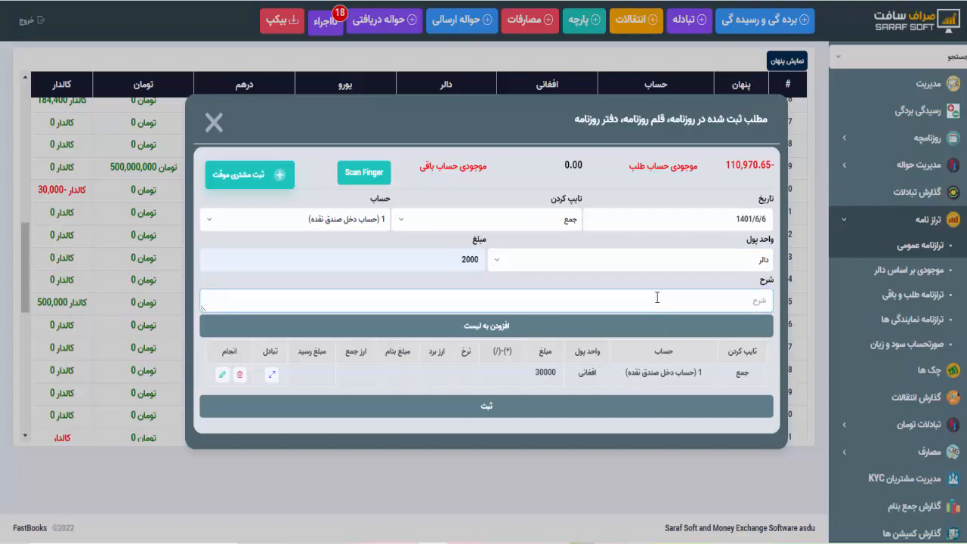
{"action": "left_click", "coordinate": [488, 326]}
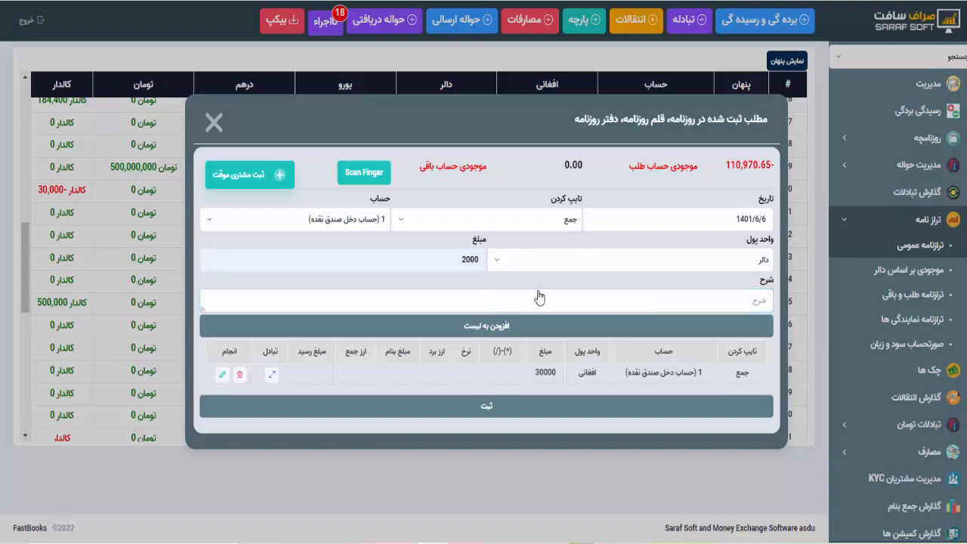
- Fill in a جمع line of 2000 یورو for the cash account, and close the entry form without registering the list
{"action": "left_click", "coordinate": [425, 208]}
{"action": "left_click", "coordinate": [502, 298]}
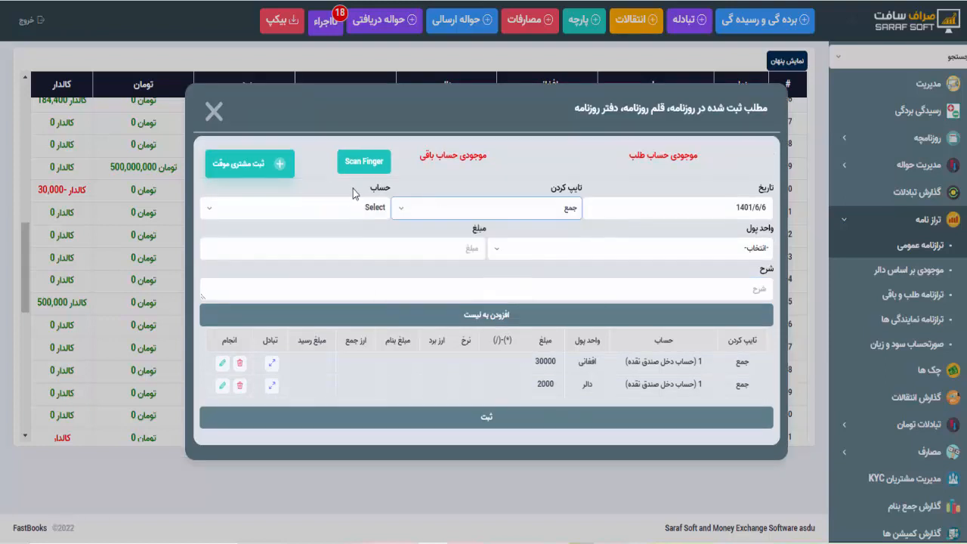
{"action": "left_click", "coordinate": [348, 208]}
{"action": "left_click", "coordinate": [355, 293]}
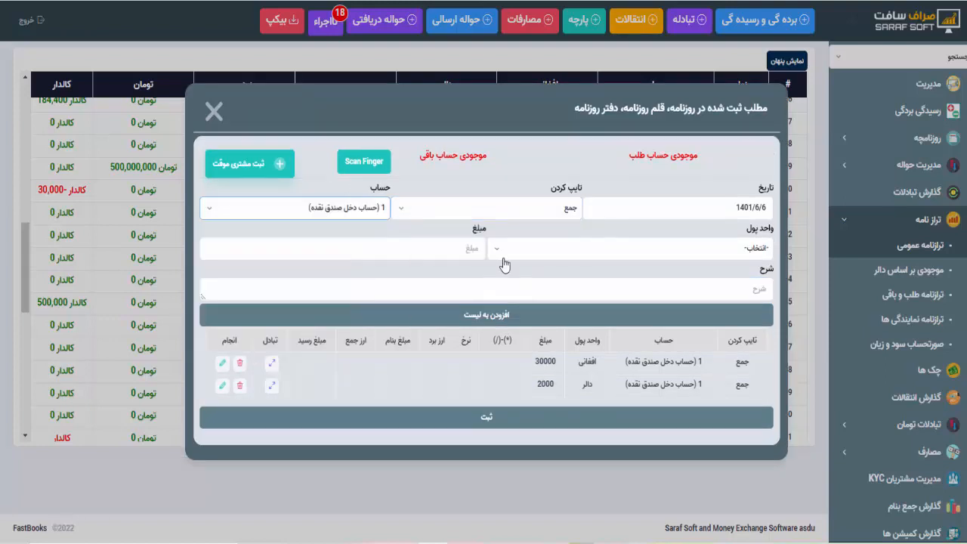
{"action": "left_click", "coordinate": [502, 250]}
{"action": "left_click", "coordinate": [644, 382]}
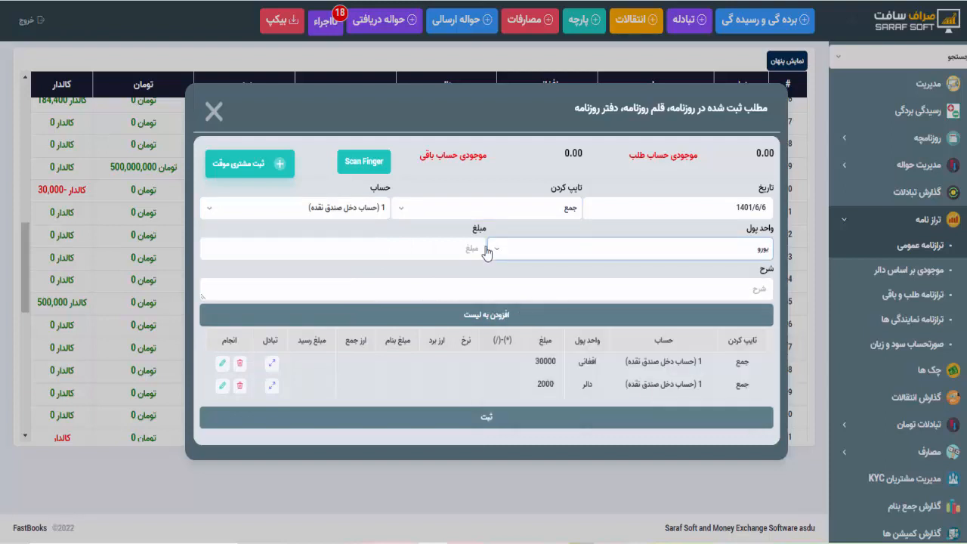
{"action": "left_click", "coordinate": [473, 248]}
{"action": "left_click", "coordinate": [397, 281]}
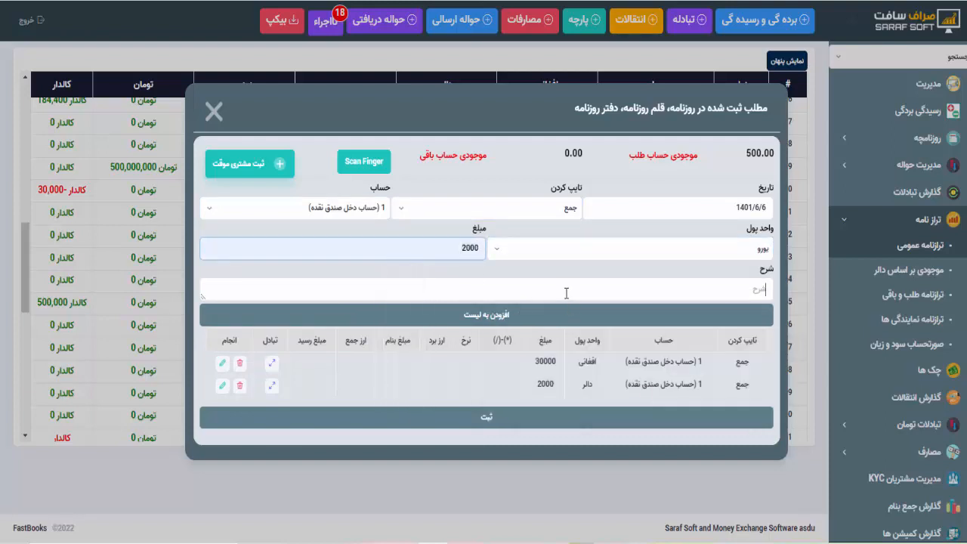
{"action": "left_click", "coordinate": [566, 293]}
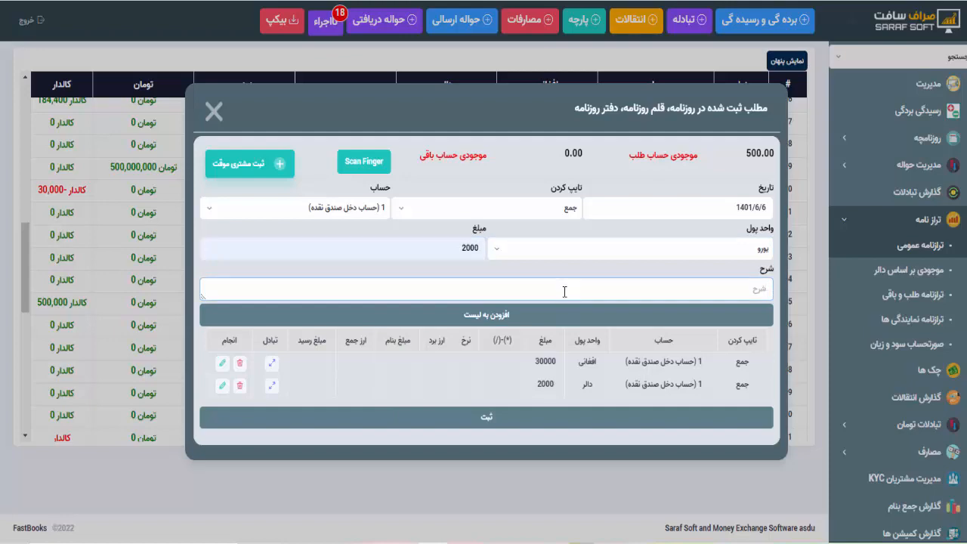
{"action": "left_click", "coordinate": [213, 107]}
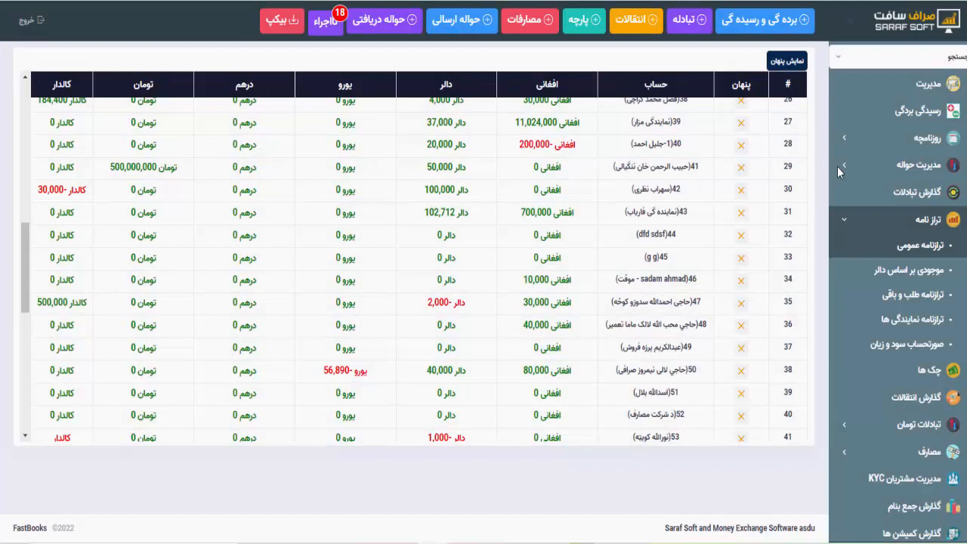
- Open the journal list (روزنامه) and review its credit and debit entries
{"action": "left_click", "coordinate": [899, 139]}
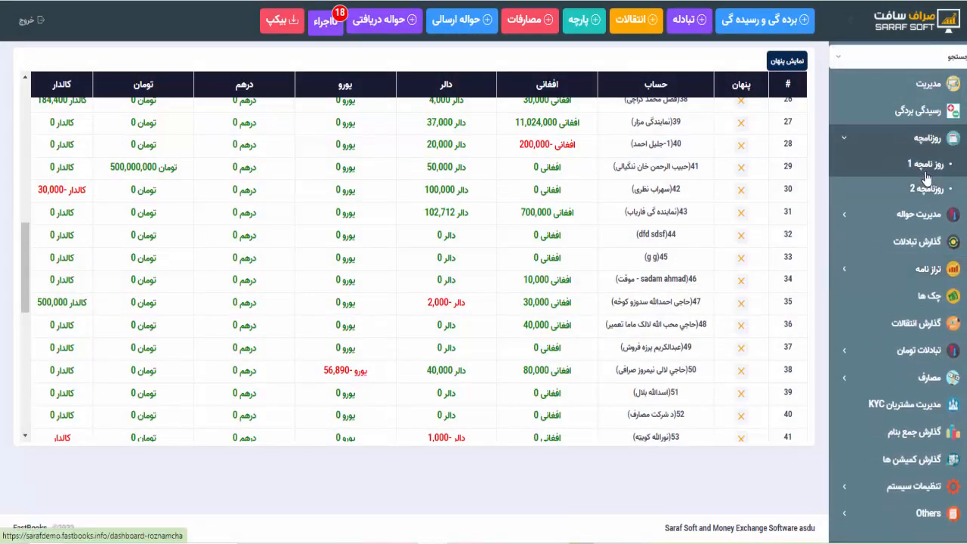
{"action": "left_click", "coordinate": [927, 173]}
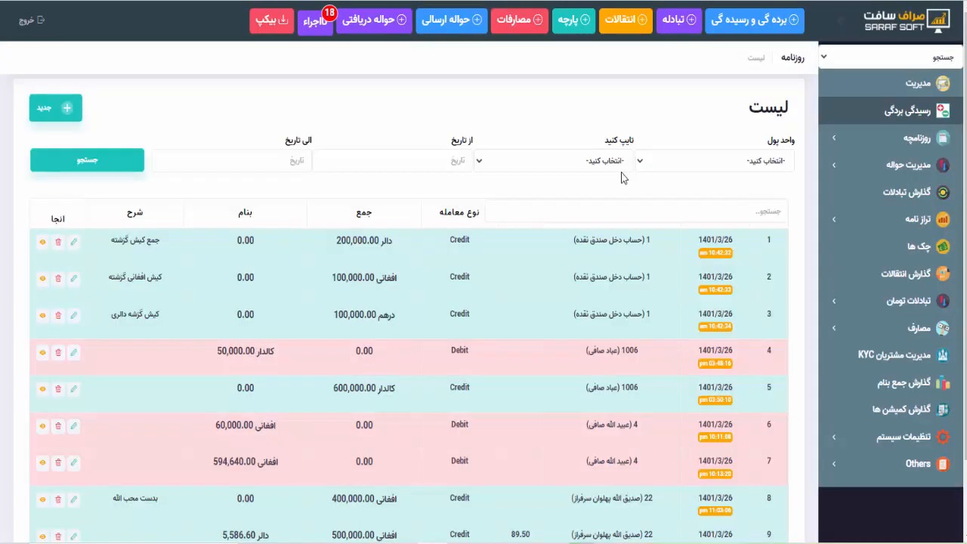
{"action": "scroll", "coordinate": [588, 362], "scroll_direction": "down", "scroll_amount": 5}
{"action": "scroll", "coordinate": [584, 427], "scroll_direction": "down", "scroll_amount": 15}
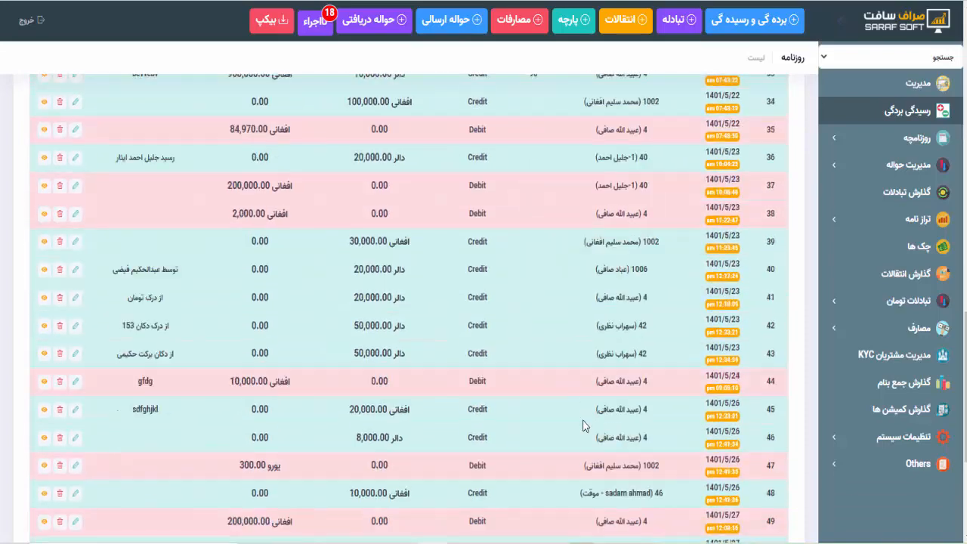